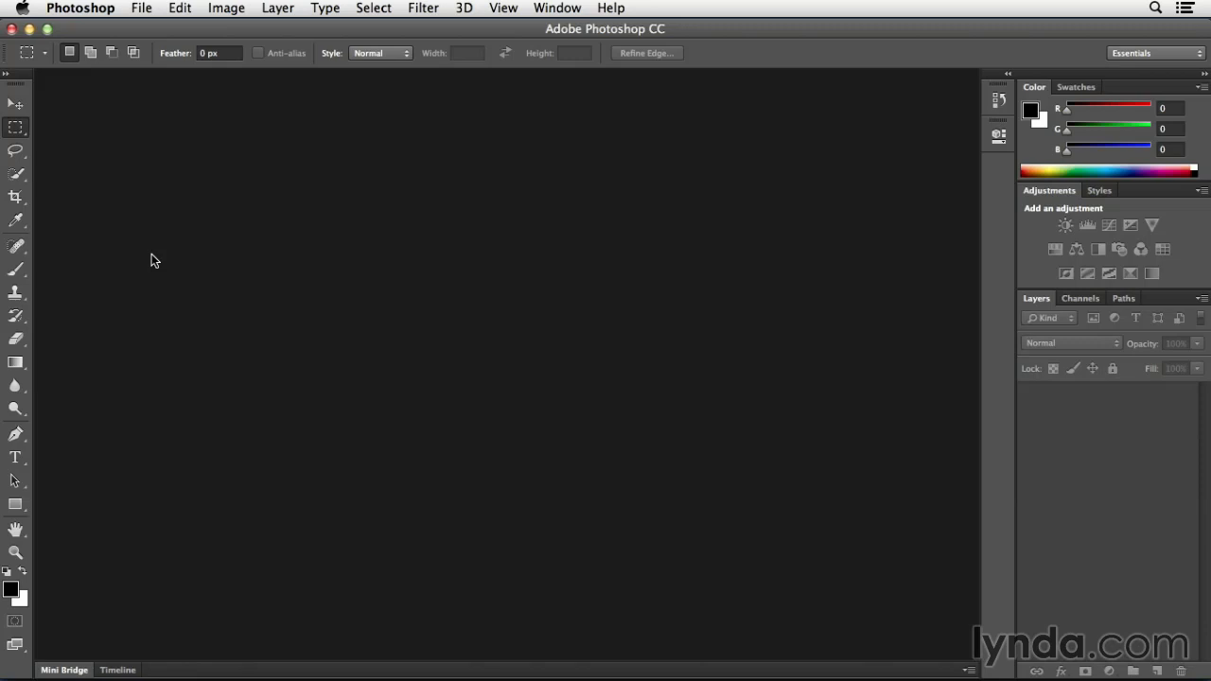
Step: Create a 7 by 5 inch document at 150 pixels/inch in 8-bit RGB Color with a white background, shown at 100%
{"action": "left_click", "coordinate": [143, 9]}
{"action": "left_click", "coordinate": [203, 30]}
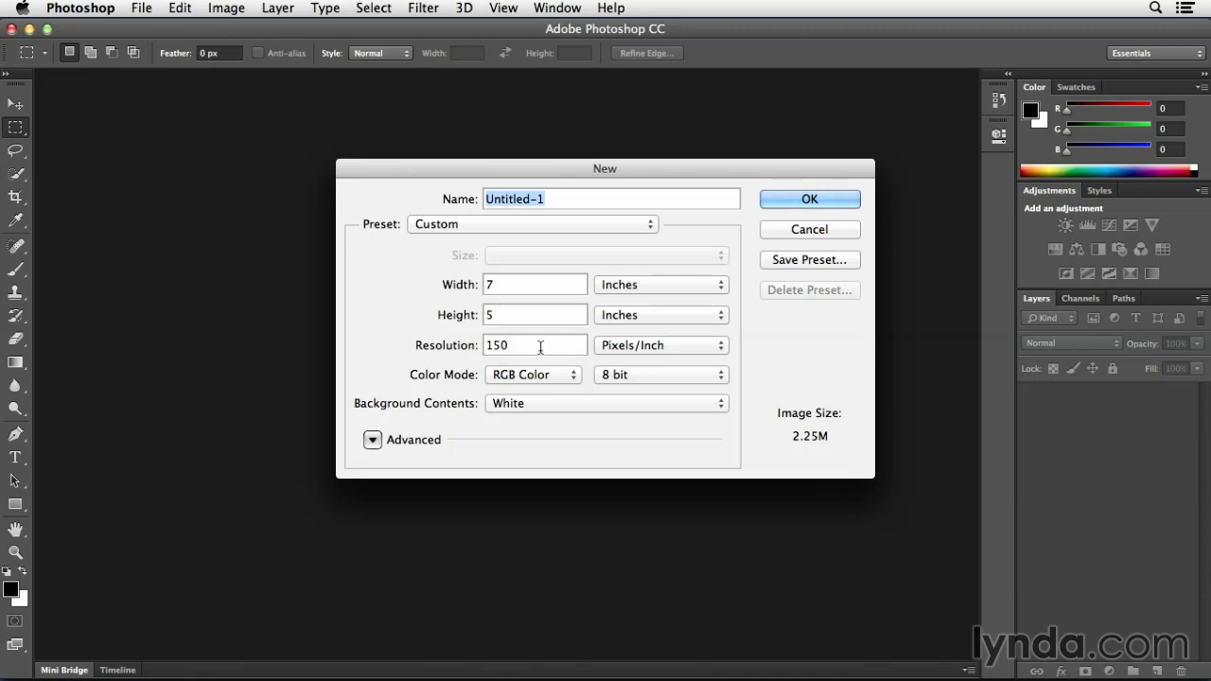
{"action": "left_click", "coordinate": [794, 203]}
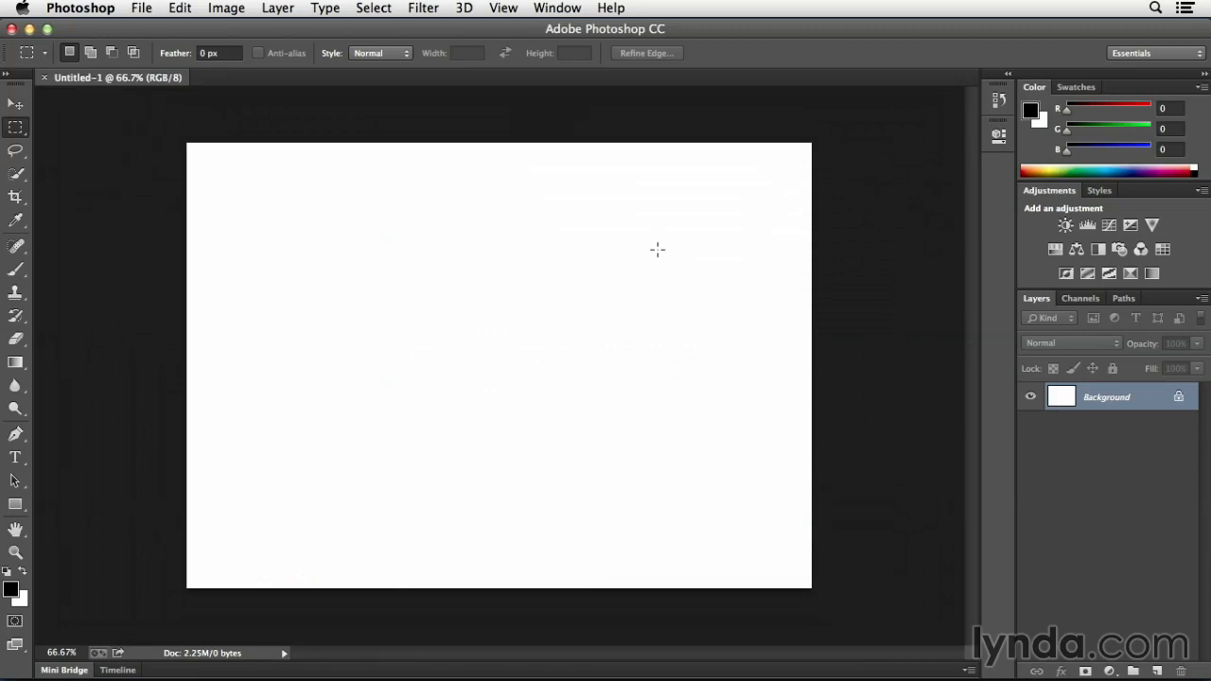
{"action": "key", "text": "super+1"}
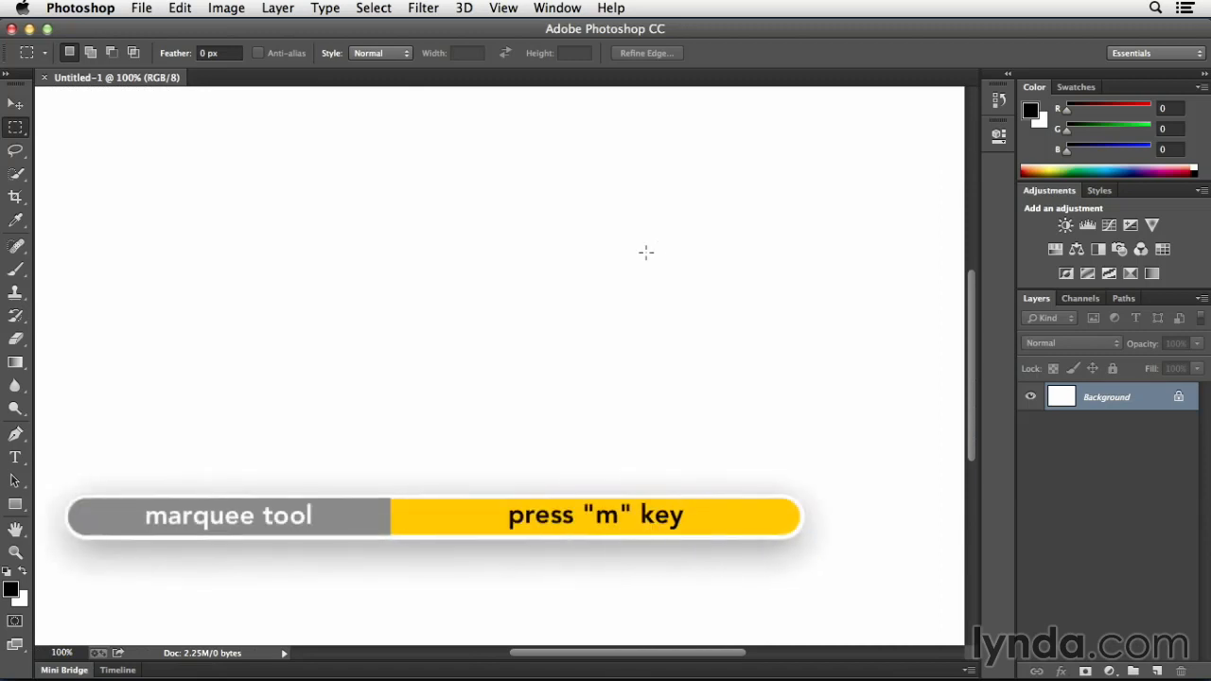
Step: Look through the marquee and lasso tool variants, ending with the Rectangular Marquee Tool active
{"action": "key", "text": "l"}
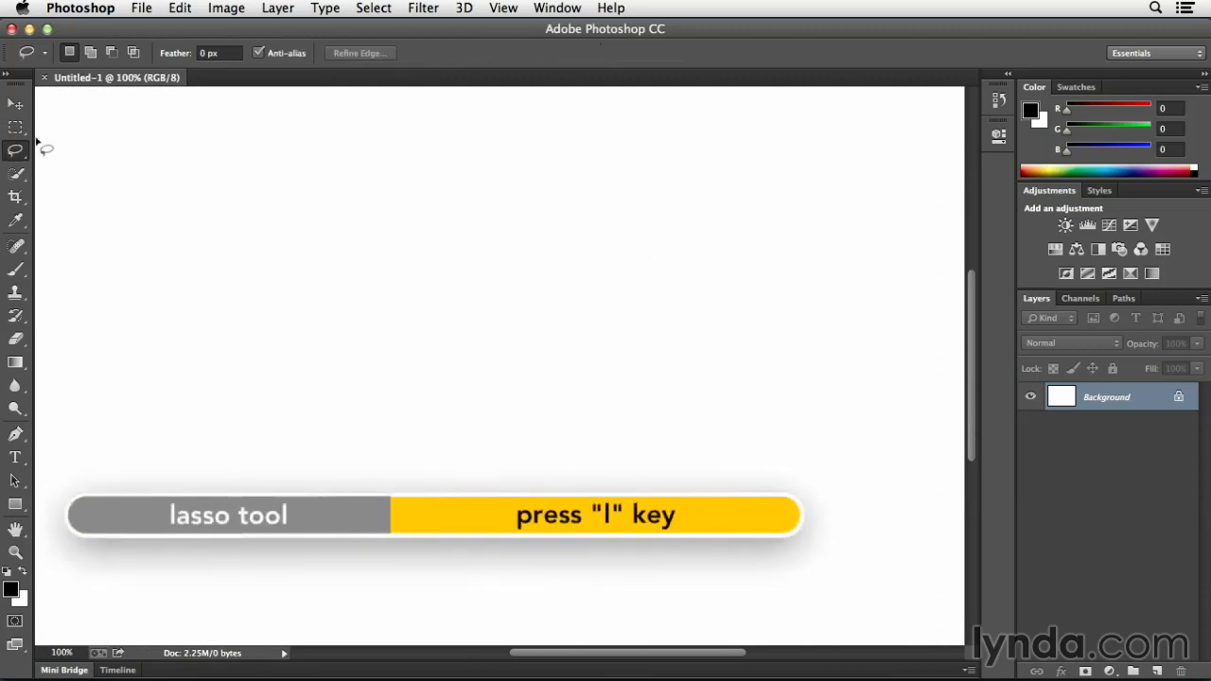
{"action": "left_click", "coordinate": [19, 132]}
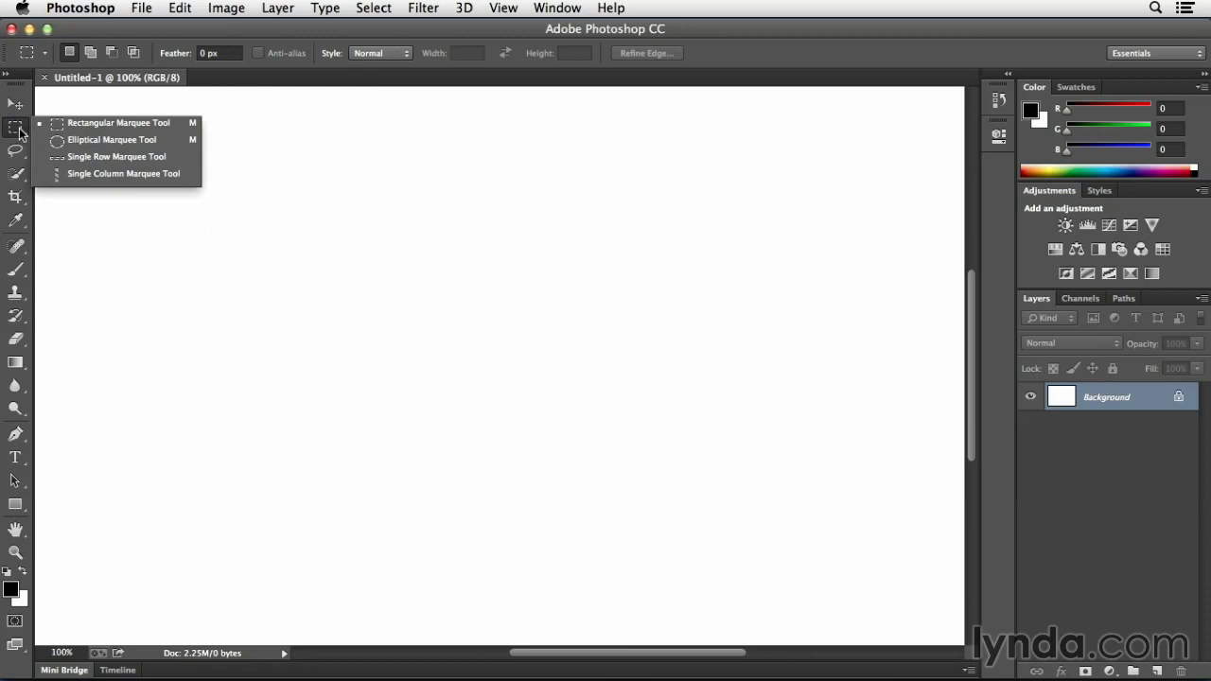
{"action": "left_click", "coordinate": [133, 123]}
{"action": "left_click", "coordinate": [17, 152]}
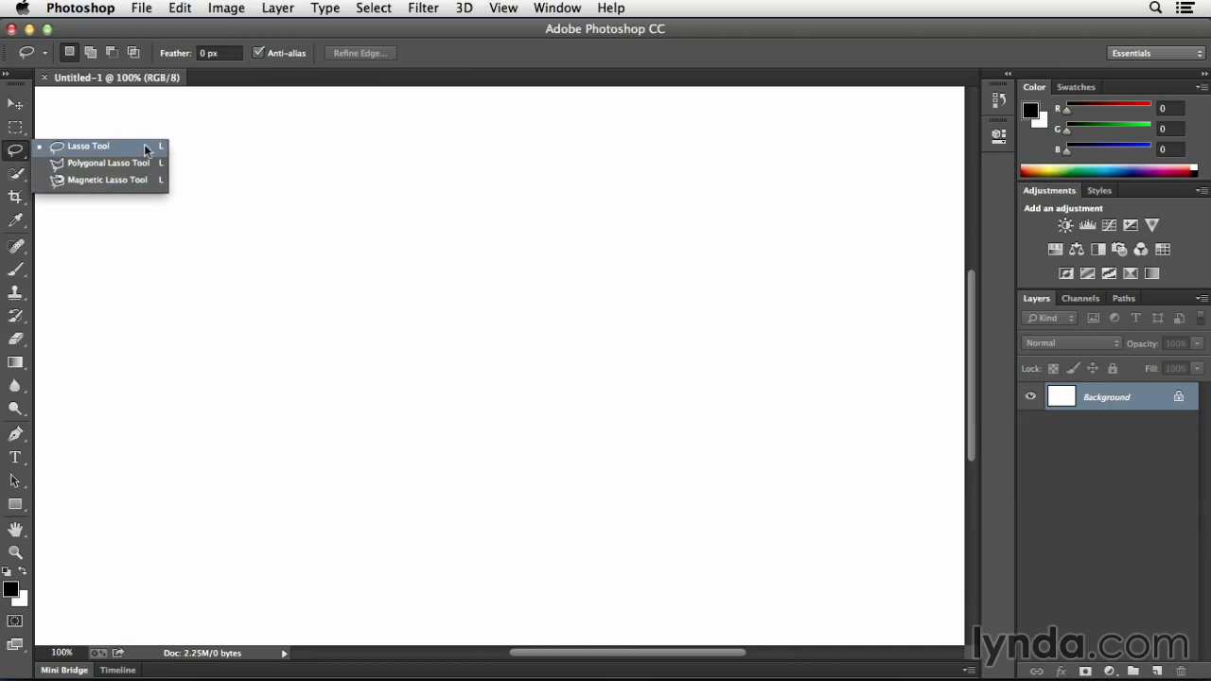
{"action": "left_click", "coordinate": [144, 146]}
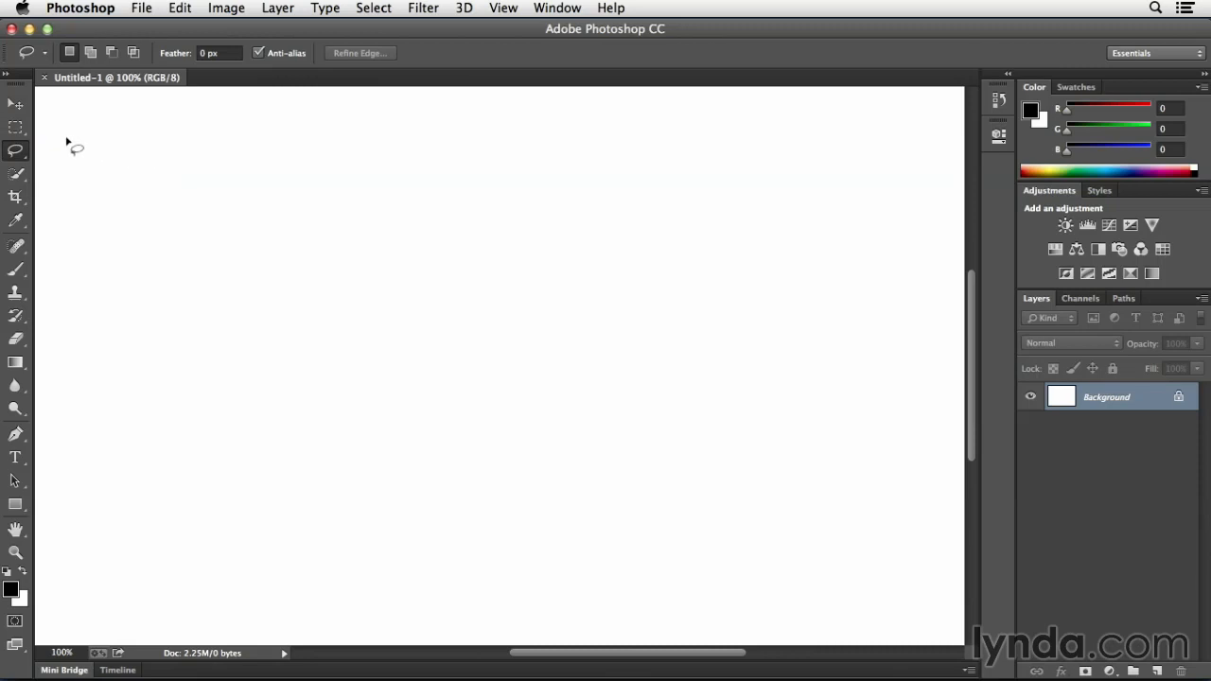
{"action": "key", "text": "m"}
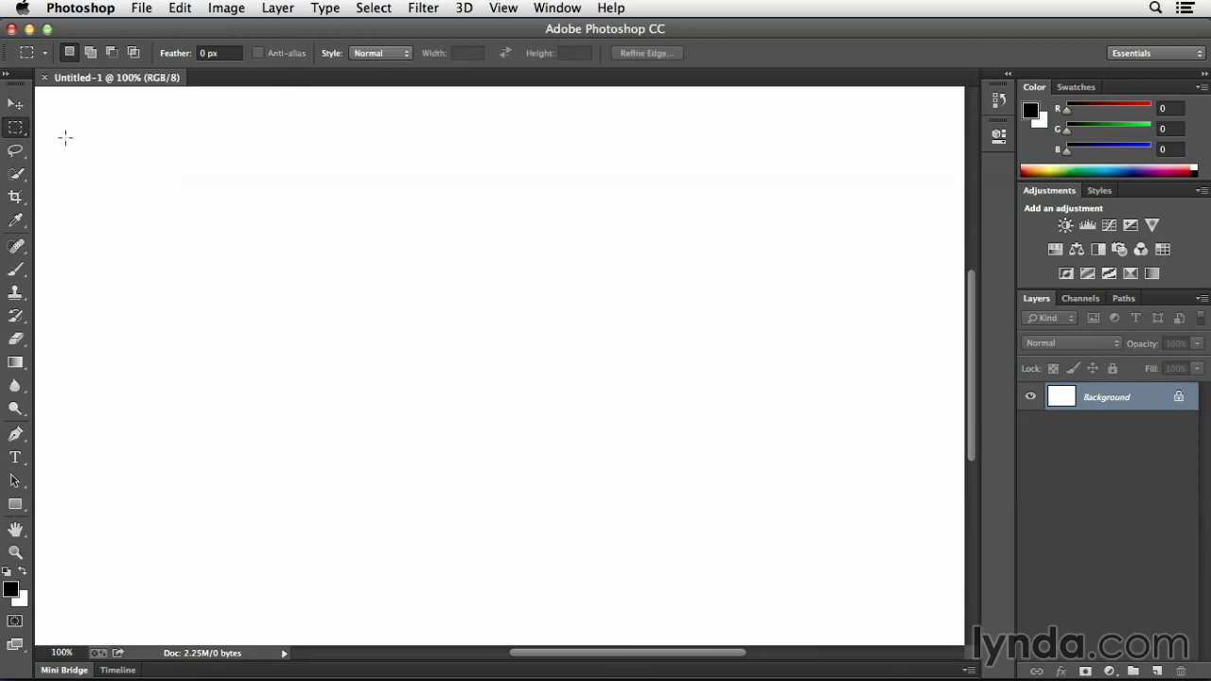
Step: Try out a rectangular selection about 3.5 by 1.4 inches, repositioning it on the canvas before clearing it
{"action": "left_click_drag", "start_coordinate": [175, 172], "coordinate": [644, 357]}
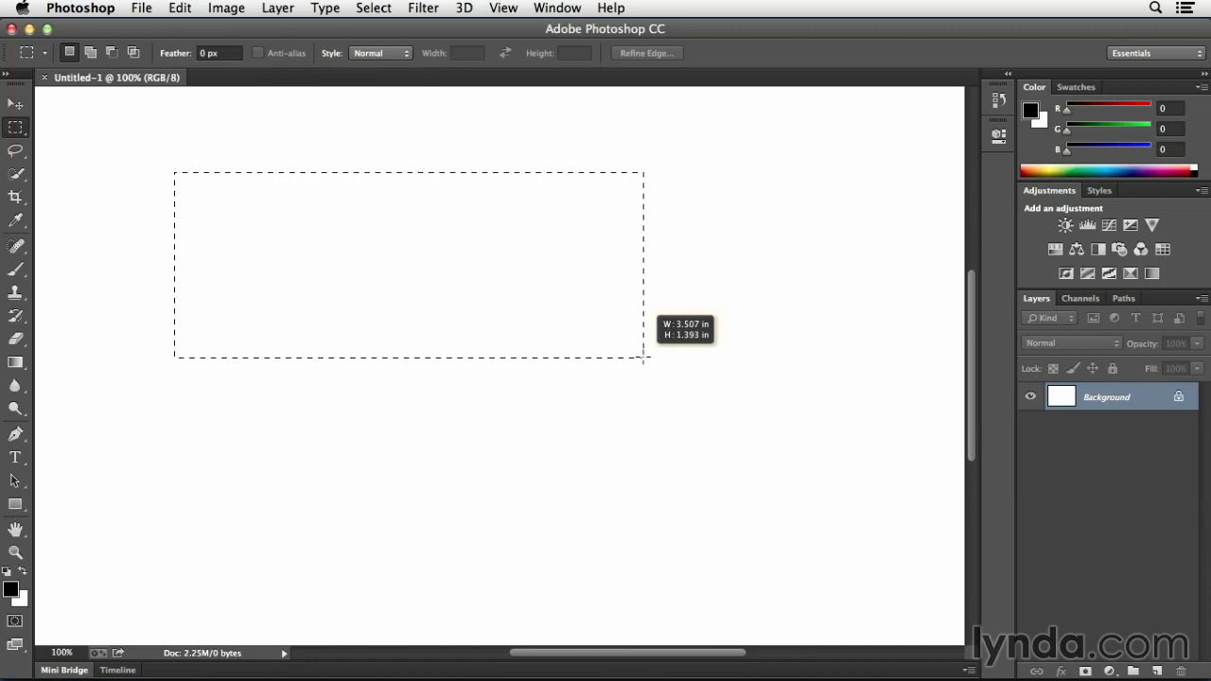
{"action": "left_click_drag", "start_coordinate": [645, 357], "coordinate": [646, 357]}
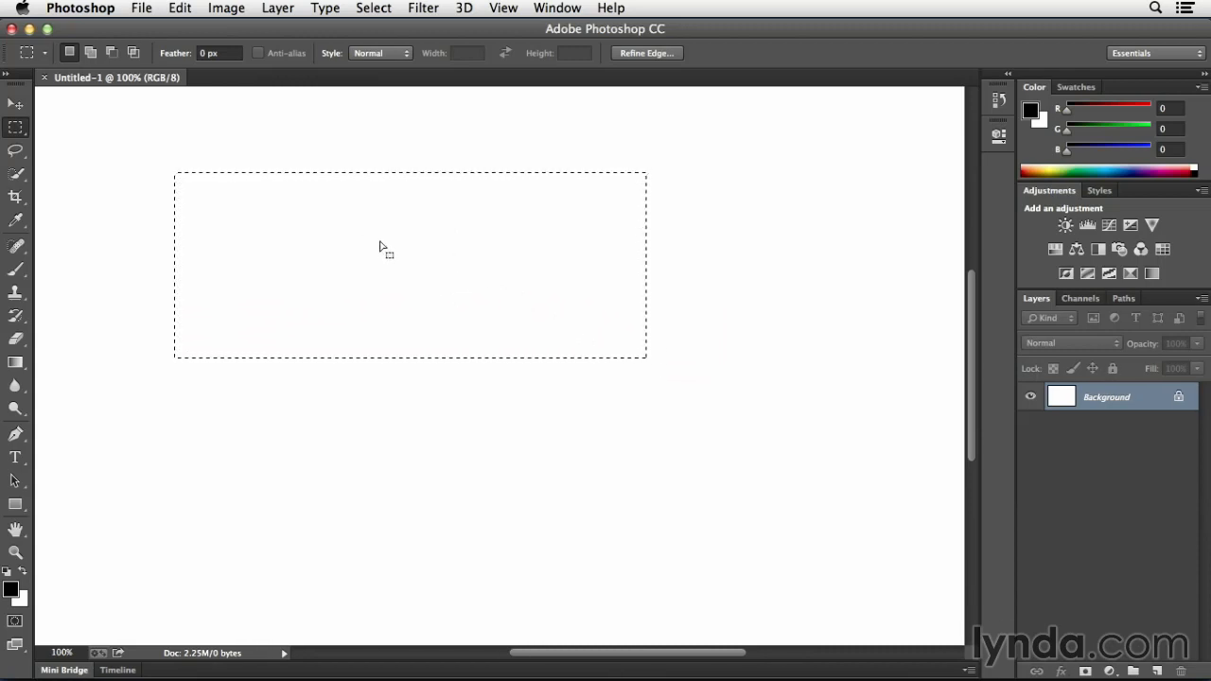
{"action": "left_click_drag", "start_coordinate": [413, 256], "coordinate": [503, 238]}
{"action": "left_click", "coordinate": [322, 246]}
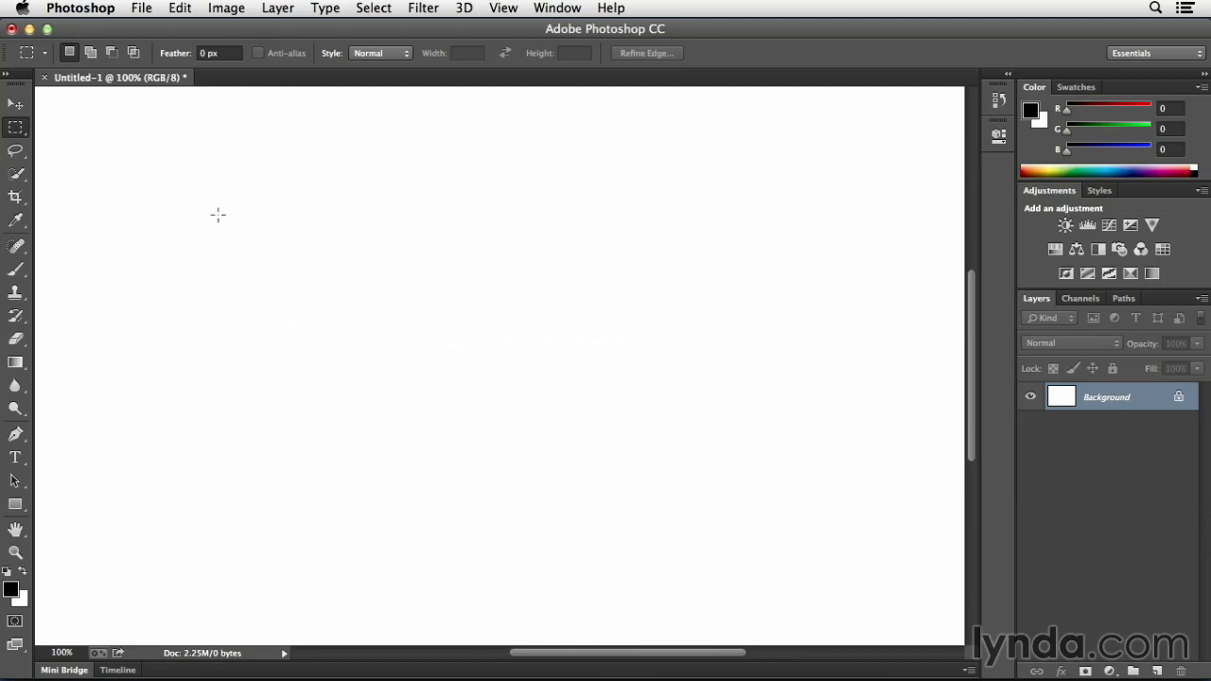
Step: Practise deselecting and reselecting a square selection, and clear a second trial selection drawn lower on the canvas
{"action": "left_click_drag", "start_coordinate": [216, 212], "coordinate": [663, 526]}
{"action": "key", "text": "super+d"}
{"action": "key", "text": "super+shift+d"}
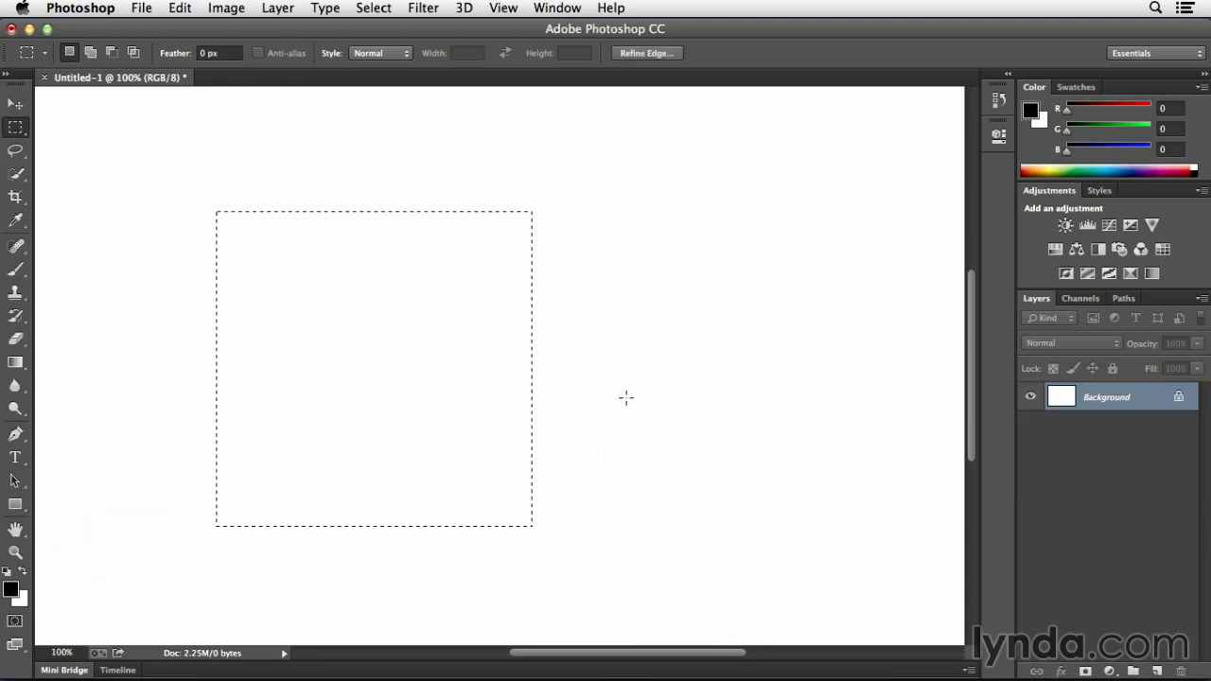
{"action": "key", "text": "super+d"}
{"action": "mouse_move", "coordinate": [490, 342]}
{"action": "left_mouse_down"}
{"action": "mouse_move", "coordinate": [702, 491]}
{"action": "mouse_move", "coordinate": [679, 480]}
{"action": "mouse_move", "coordinate": [536, 371]}
{"action": "mouse_move", "coordinate": [766, 503]}
{"action": "mouse_move", "coordinate": [559, 406]}
{"action": "mouse_move", "coordinate": [732, 498]}
{"action": "mouse_move", "coordinate": [613, 449]}
{"action": "mouse_move", "coordinate": [868, 586]}
{"action": "mouse_move", "coordinate": [592, 430]}
{"action": "mouse_move", "coordinate": [932, 589]}
{"action": "mouse_move", "coordinate": [722, 519]}
{"action": "mouse_move", "coordinate": [869, 597]}
{"action": "mouse_move", "coordinate": [854, 584]}
{"action": "left_mouse_up"}
{"action": "left_click", "coordinate": [893, 520]}
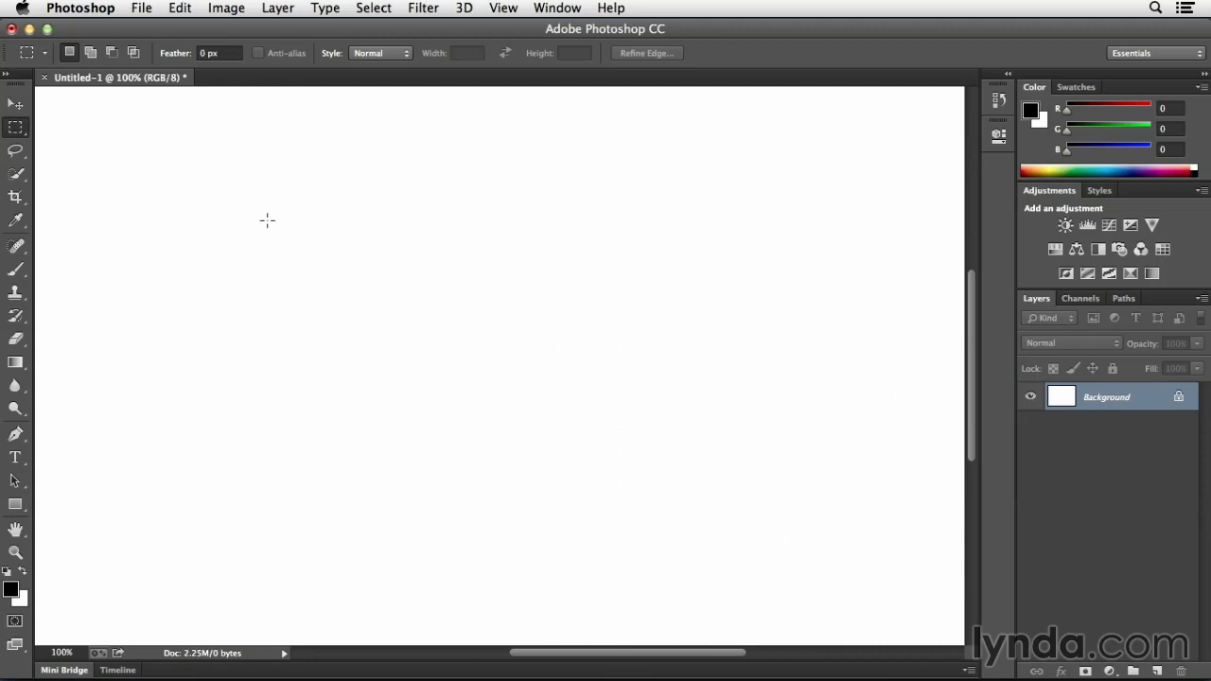
Step: Draw a large rectangular selection for the house body and add a chimney about 0.5 inch wide at its upper-right corner
{"action": "left_click_drag", "start_coordinate": [347, 281], "coordinate": [871, 573]}
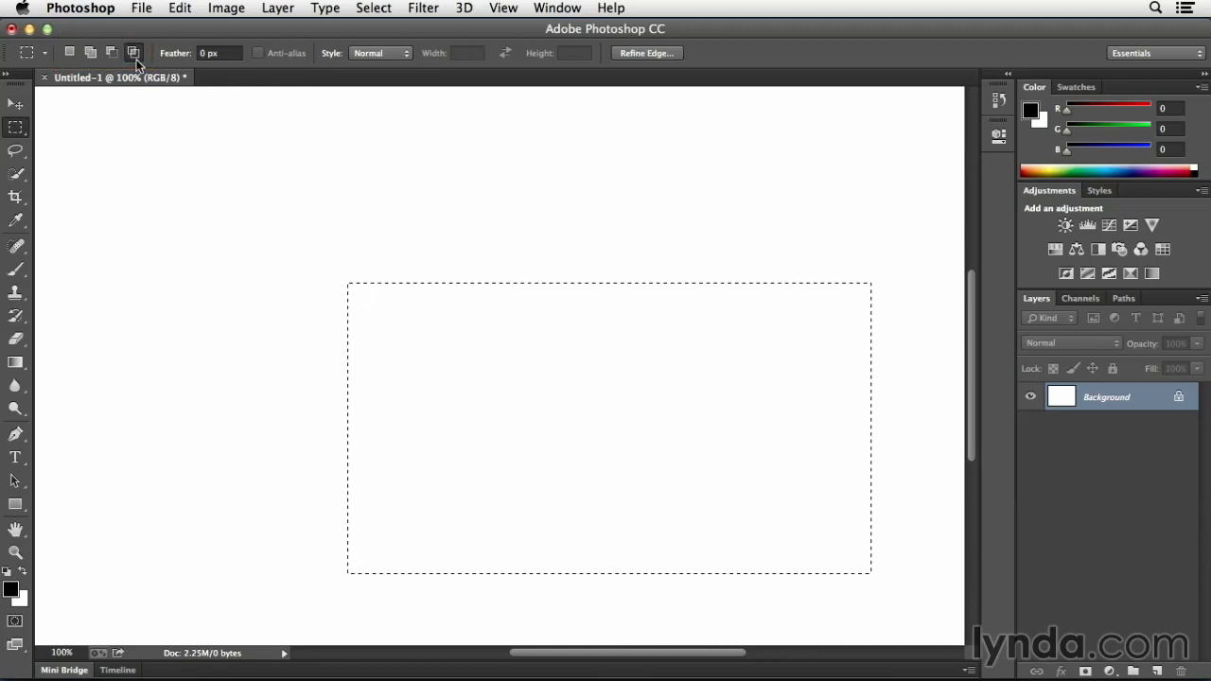
{"action": "left_click", "coordinate": [91, 57]}
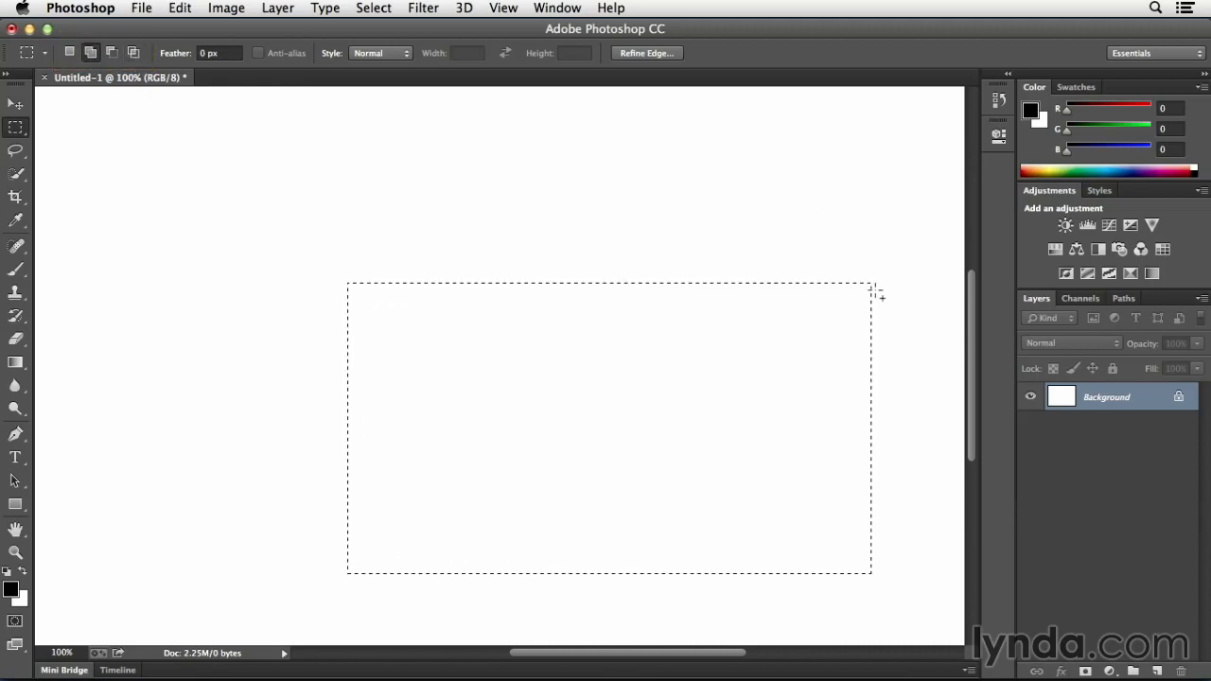
{"action": "left_click_drag", "start_coordinate": [872, 301], "coordinate": [788, 143]}
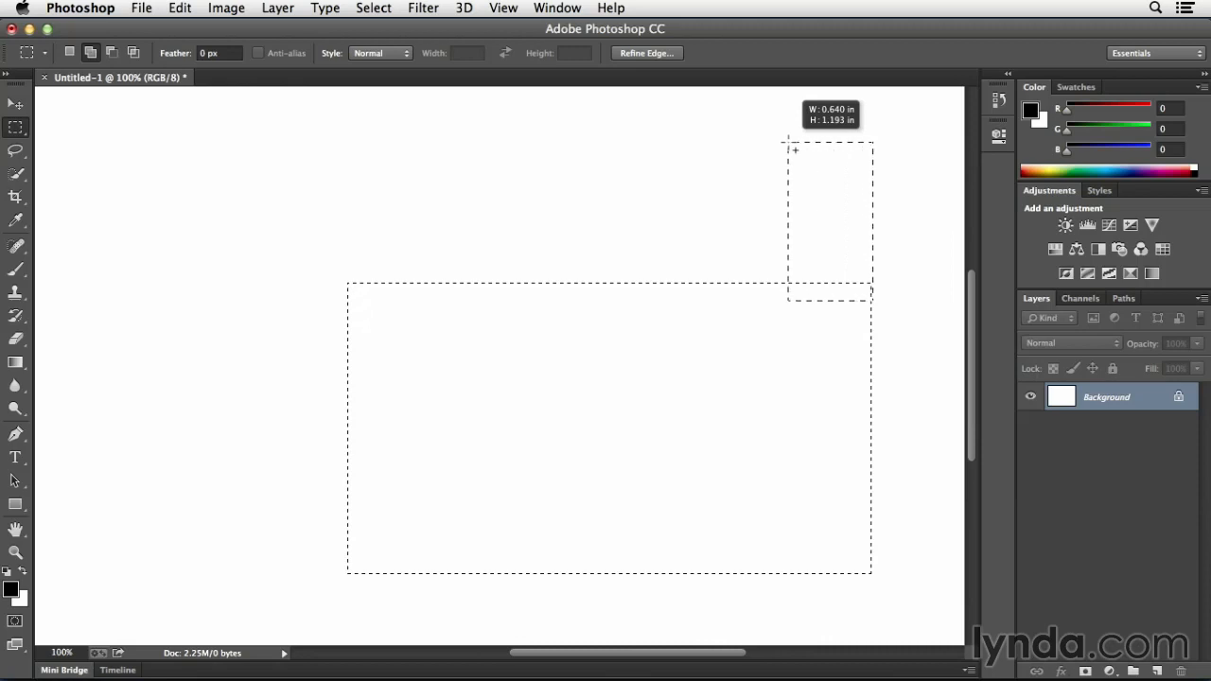
{"action": "mouse_move", "coordinate": [794, 149]}
{"action": "left_mouse_down"}
{"action": "mouse_move", "coordinate": [656, 201]}
{"action": "mouse_move", "coordinate": [803, 209]}
{"action": "left_mouse_up"}
{"action": "mouse_move", "coordinate": [802, 156]}
{"action": "left_mouse_down"}
{"action": "mouse_move", "coordinate": [771, 152]}
{"action": "mouse_move", "coordinate": [791, 170]}
{"action": "left_mouse_up"}
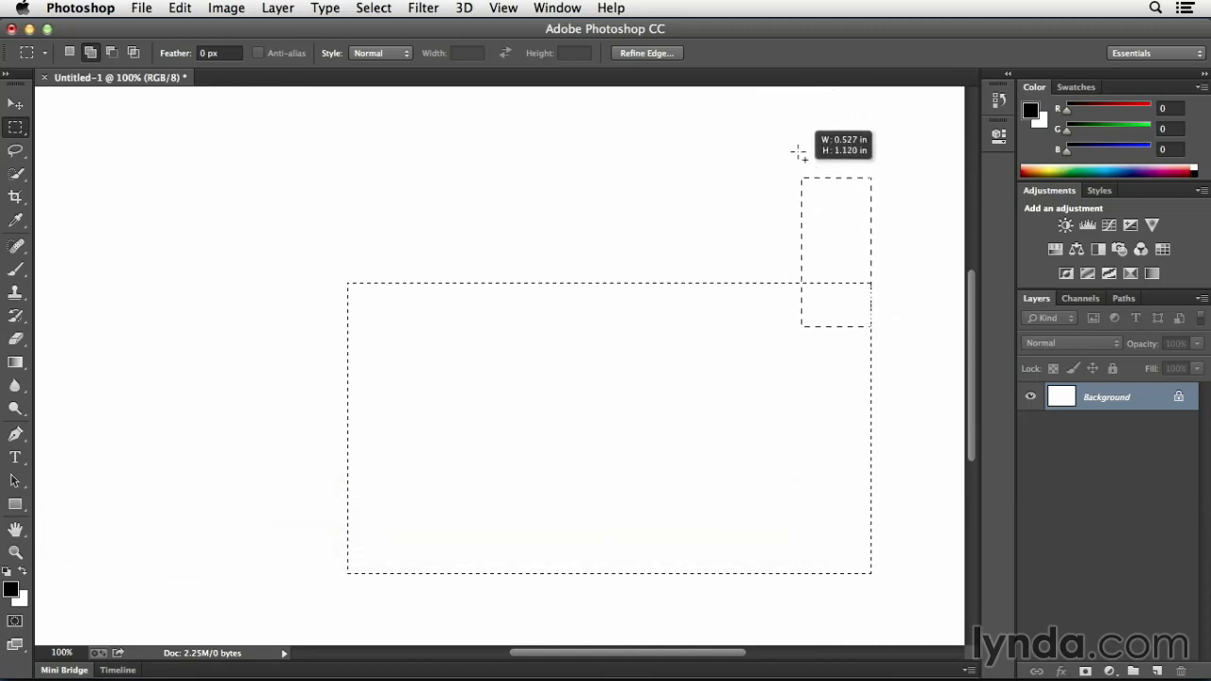
{"action": "left_click_drag", "start_coordinate": [798, 133], "coordinate": [802, 126]}
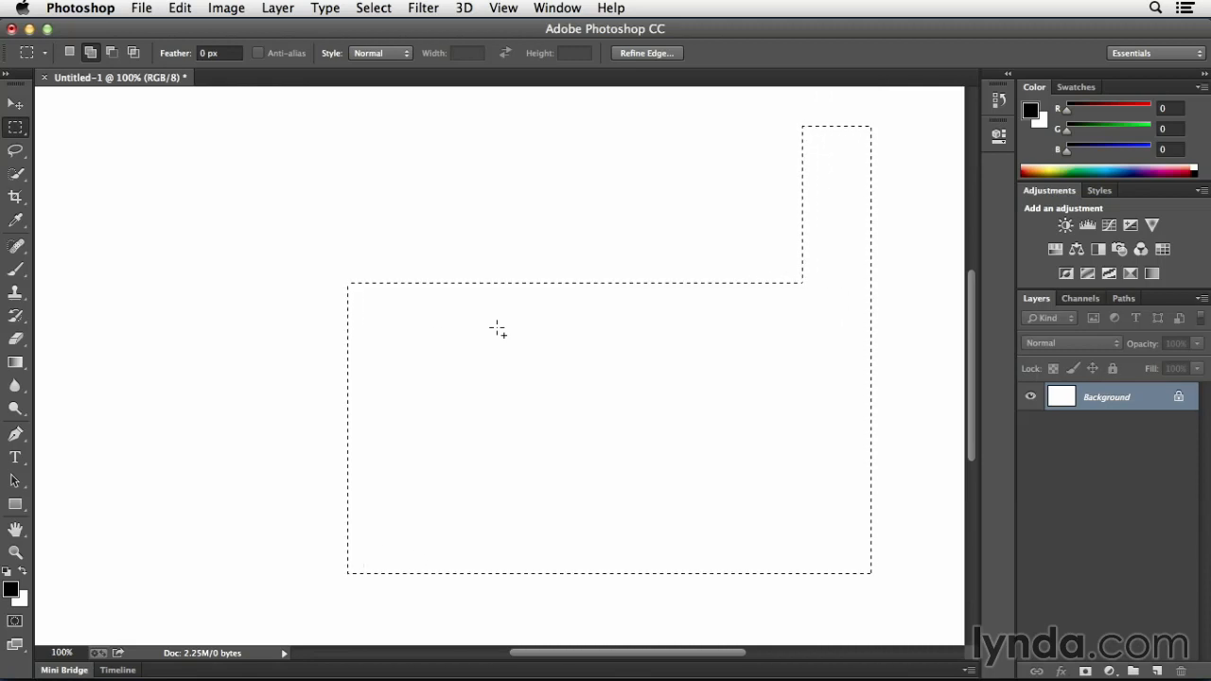
Step: Subtract a rectangular window from the right half of the house selection and add thin crossbars dividing it into six panes
{"action": "left_click", "coordinate": [112, 53]}
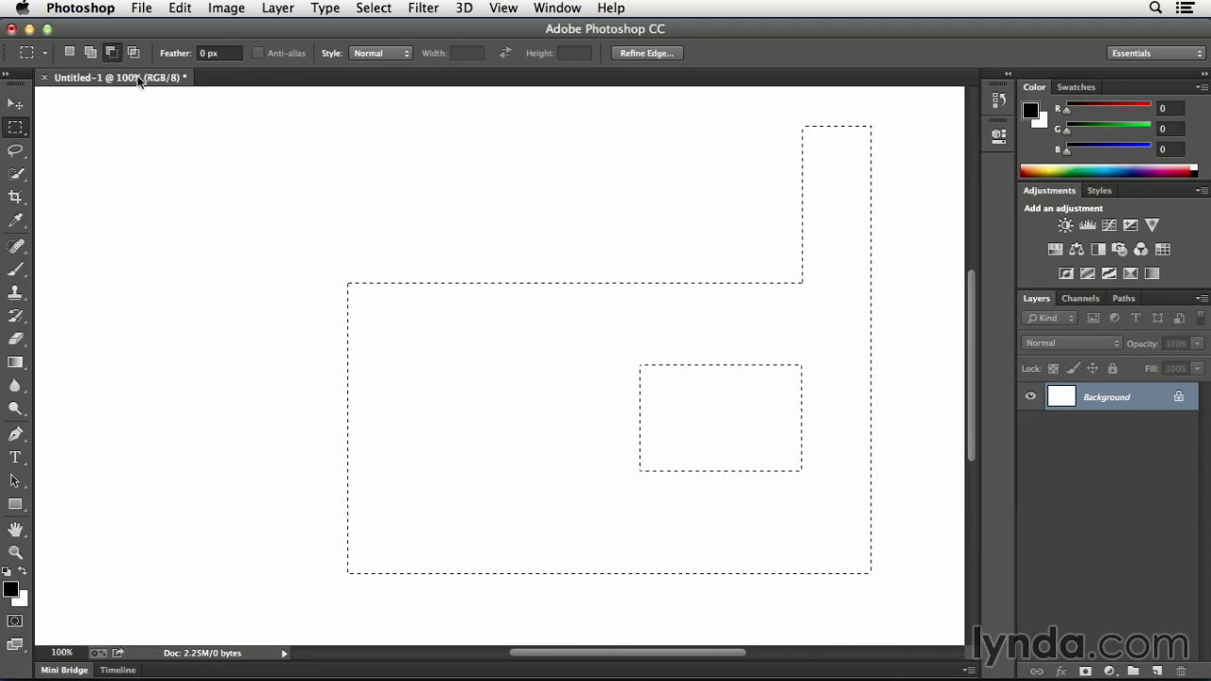
{"action": "left_click", "coordinate": [92, 52]}
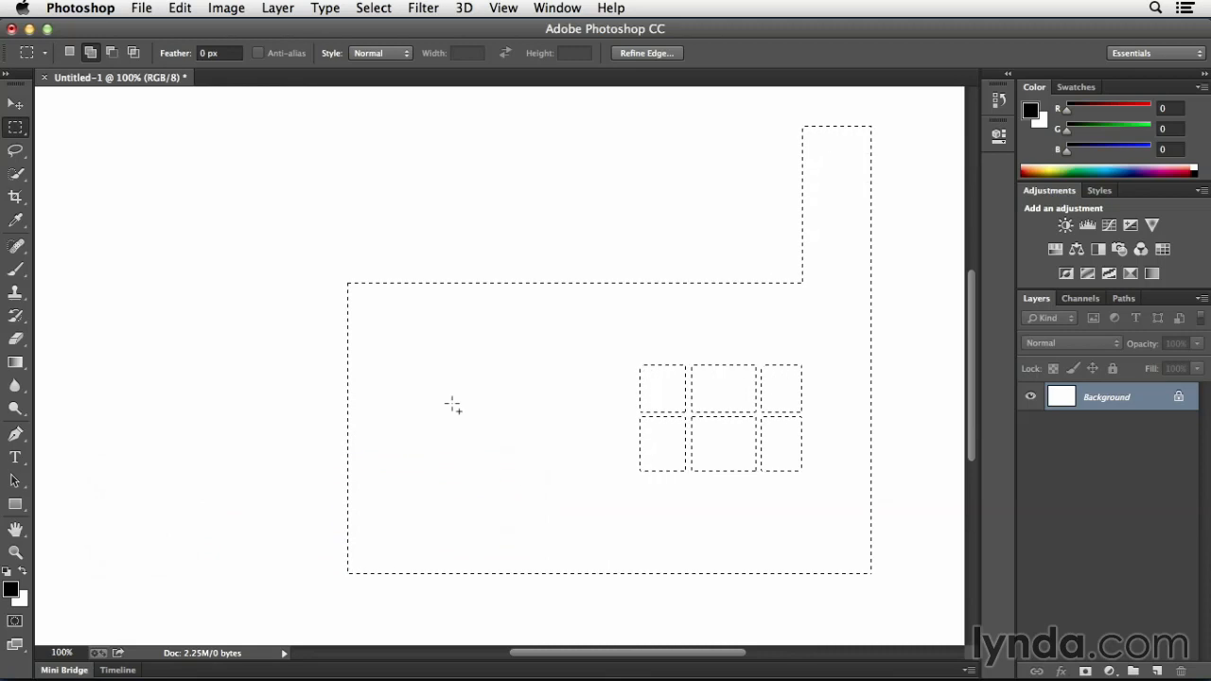
Step: Subtract a doorway about 1.2 inches wide from the left half of the house selection, extending through its bottom edge
{"action": "key", "text": "alt"}
{"action": "left_click_drag", "start_coordinate": [437, 442], "coordinate": [545, 575]}
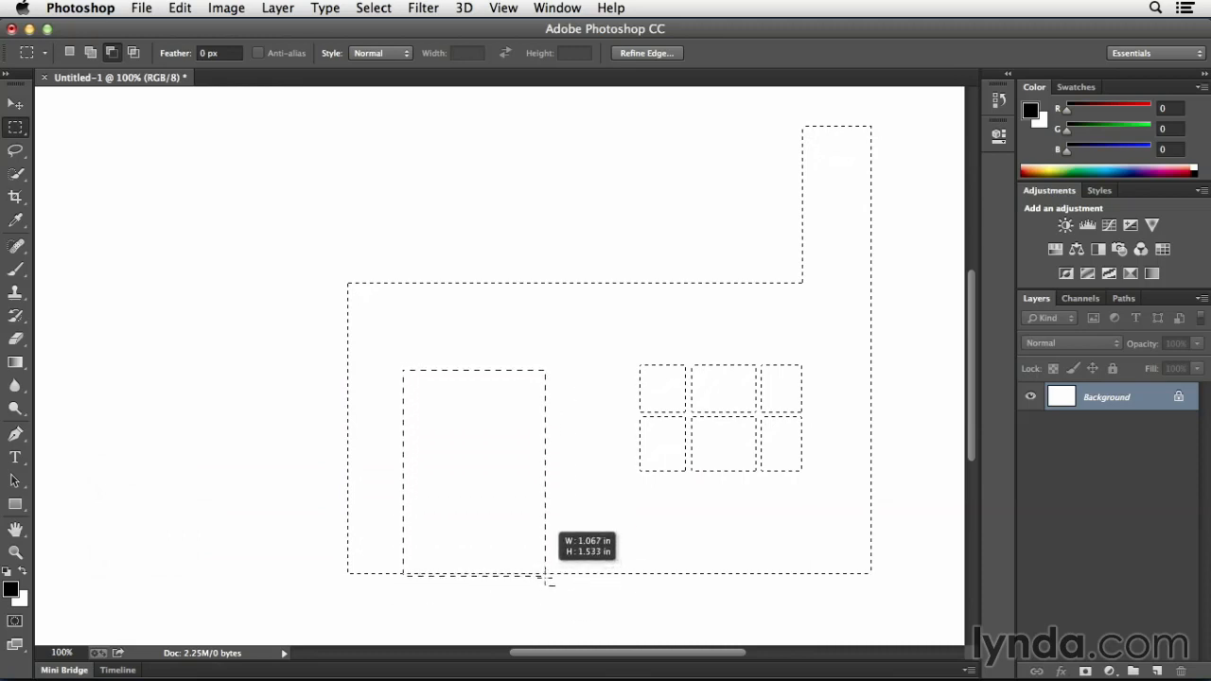
{"action": "left_click_drag", "start_coordinate": [546, 619], "coordinate": [510, 621]}
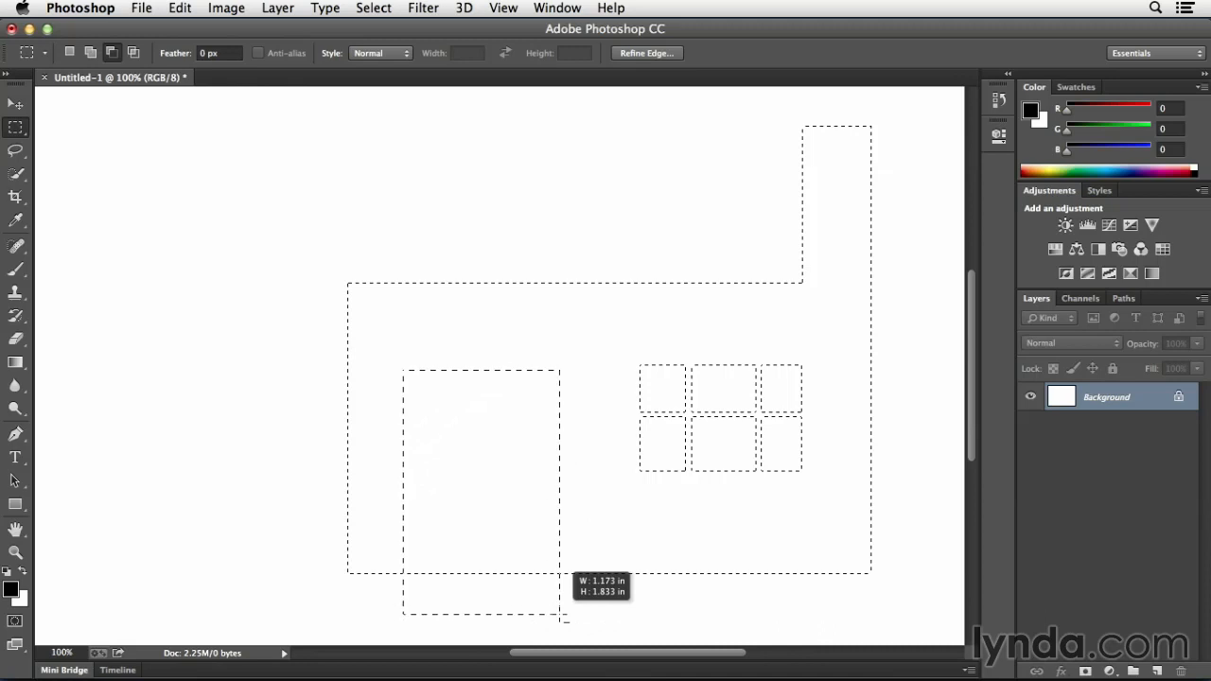
{"action": "left_click_drag", "start_coordinate": [565, 620], "coordinate": [565, 615]}
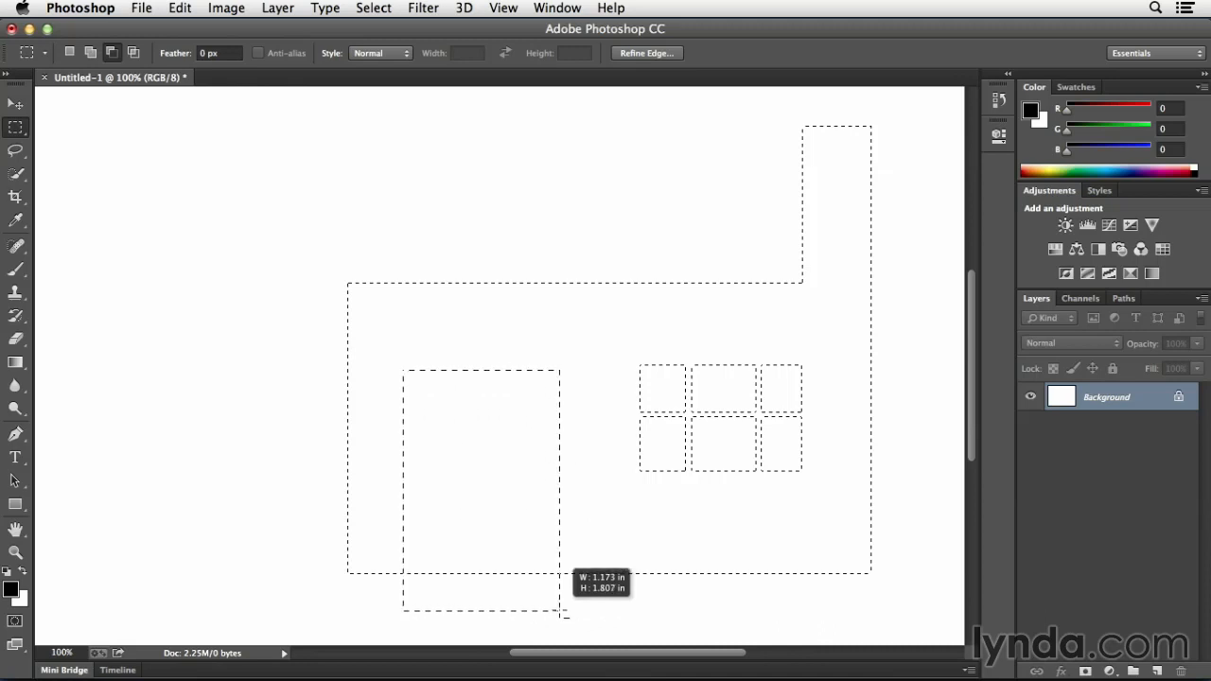
{"action": "mouse_move", "coordinate": [565, 614]}
{"action": "left_mouse_down"}
{"action": "mouse_move", "coordinate": [563, 591]}
{"action": "mouse_move", "coordinate": [583, 599]}
{"action": "mouse_move", "coordinate": [559, 610]}
{"action": "left_mouse_up"}
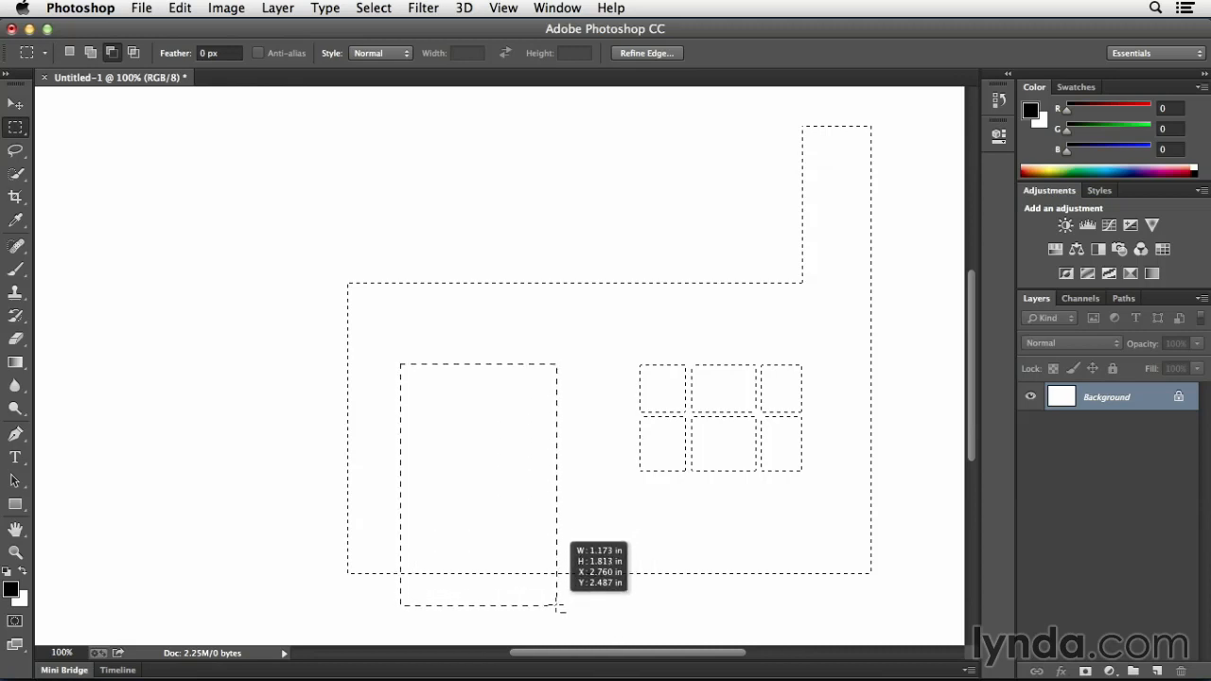
{"action": "left_click_drag", "start_coordinate": [557, 582], "coordinate": [561, 605]}
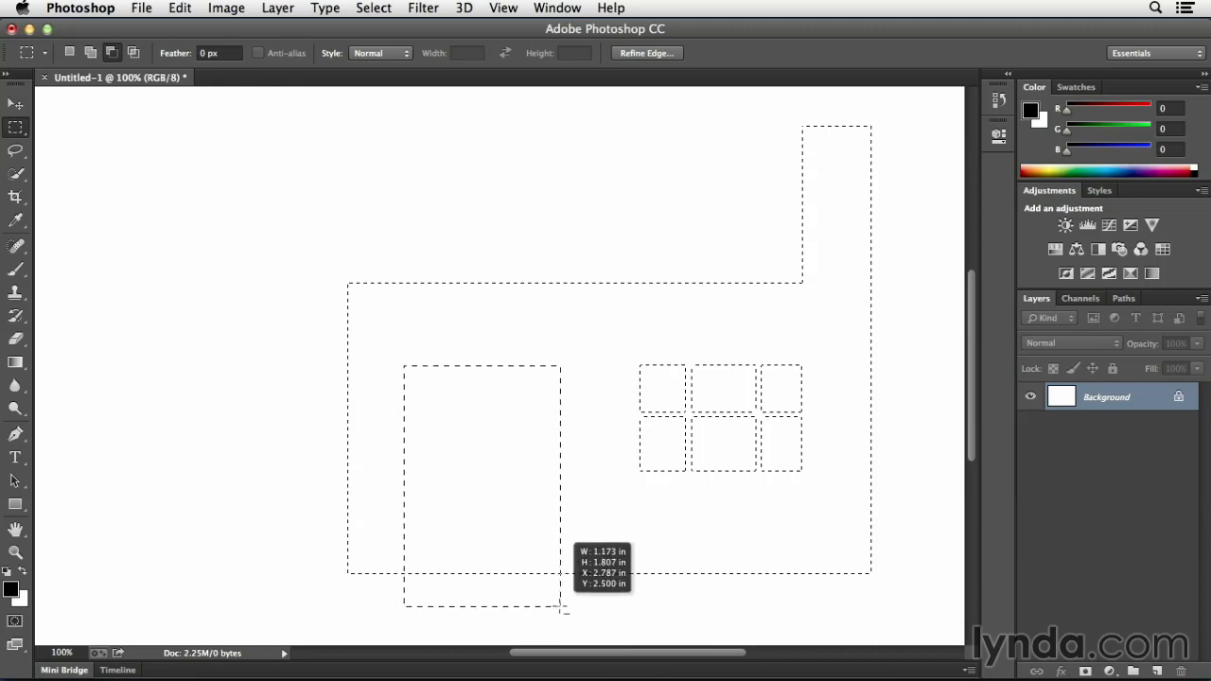
{"action": "mouse_move", "coordinate": [568, 608]}
{"action": "left_mouse_down"}
{"action": "mouse_move", "coordinate": [563, 599]}
{"action": "mouse_move", "coordinate": [568, 614]}
{"action": "left_mouse_up"}
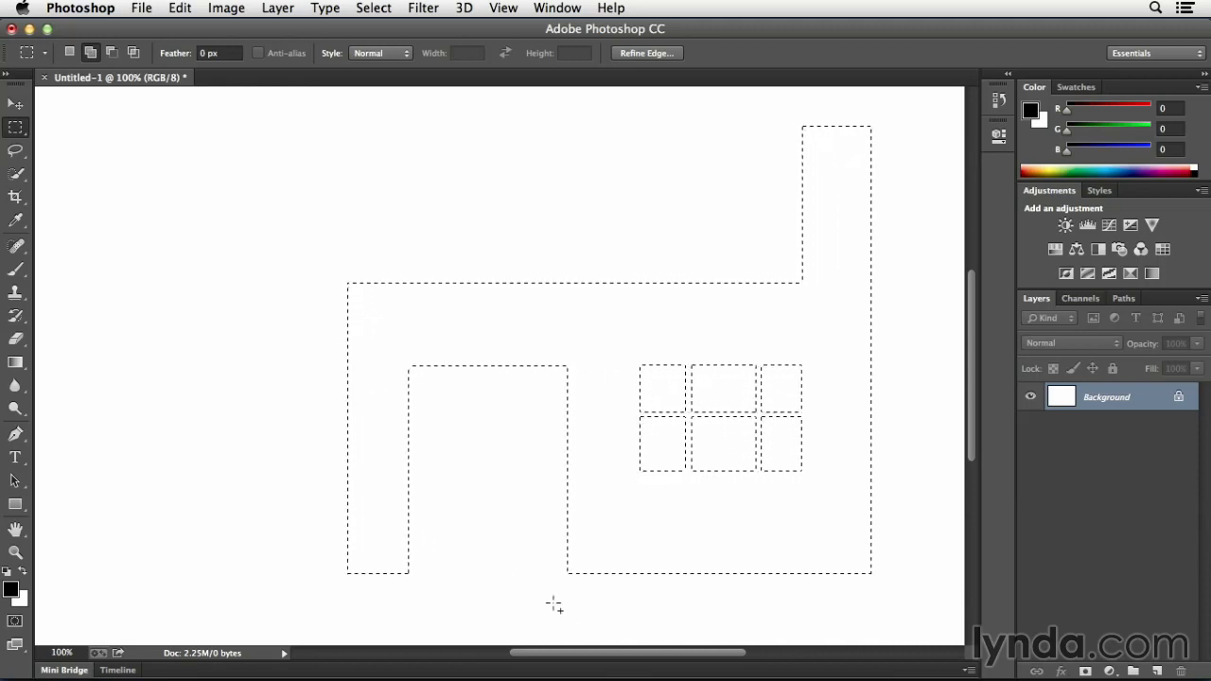
Step: Fill the house selection with a custom pale khaki color in Normal mode at 100% opacity
{"action": "left_click", "coordinate": [180, 7]}
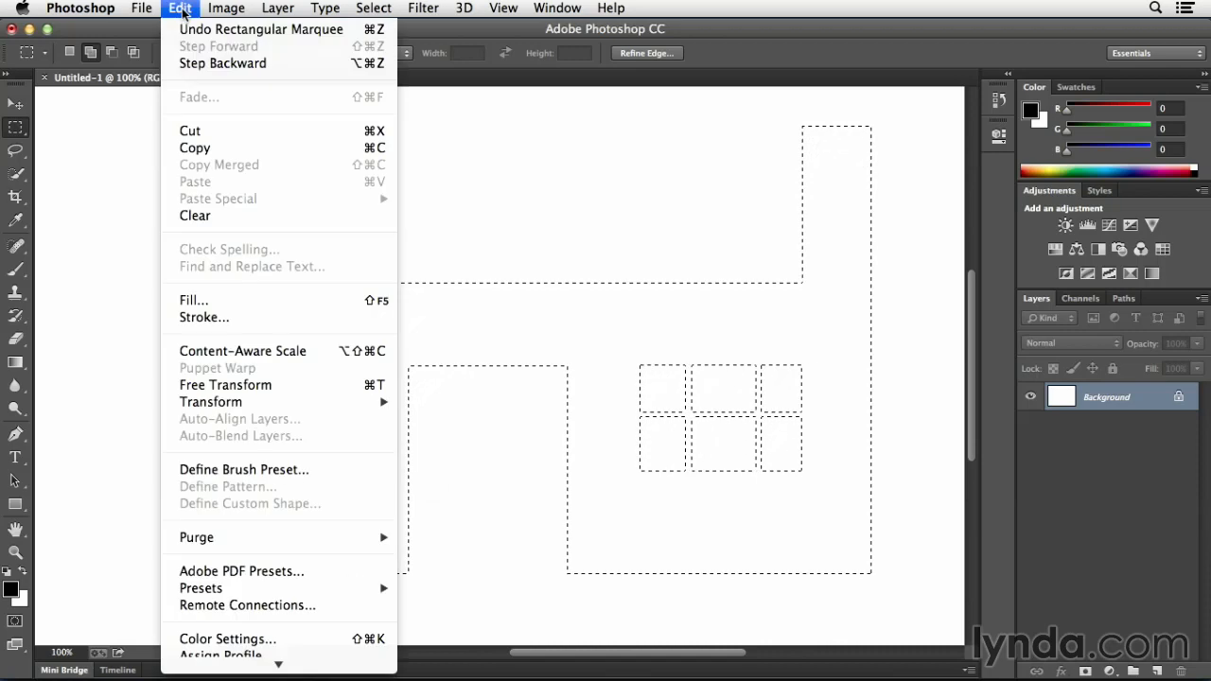
{"action": "left_click", "coordinate": [248, 303]}
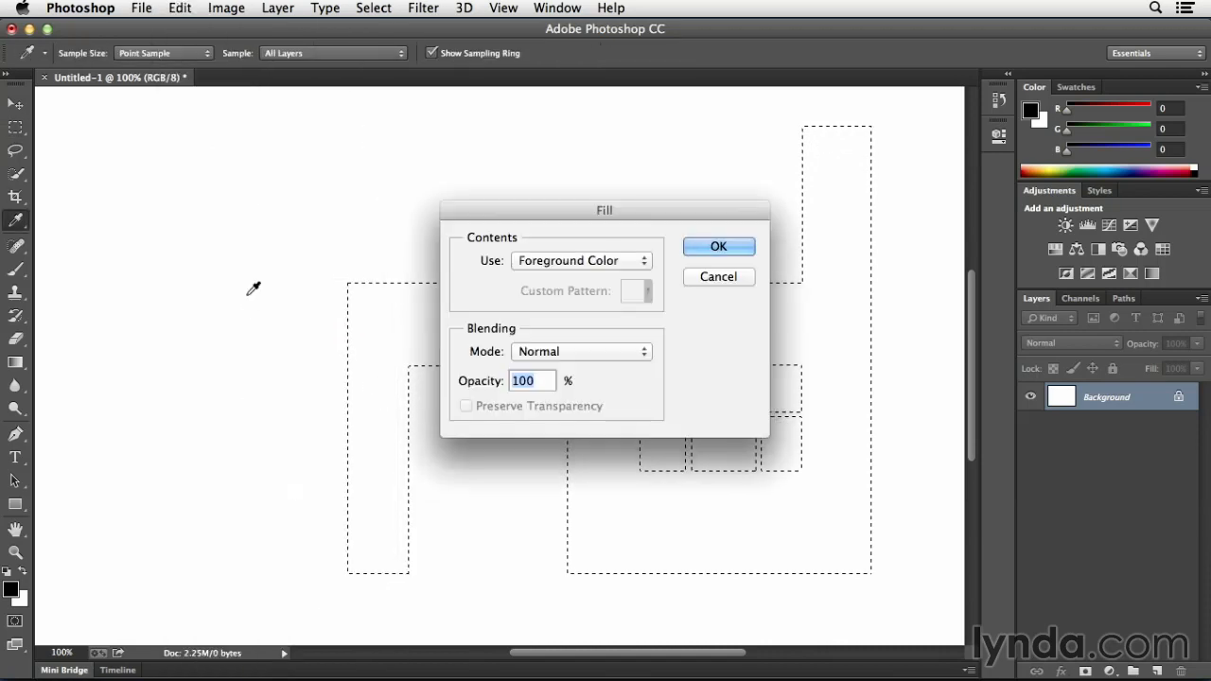
{"action": "left_click", "coordinate": [581, 262]}
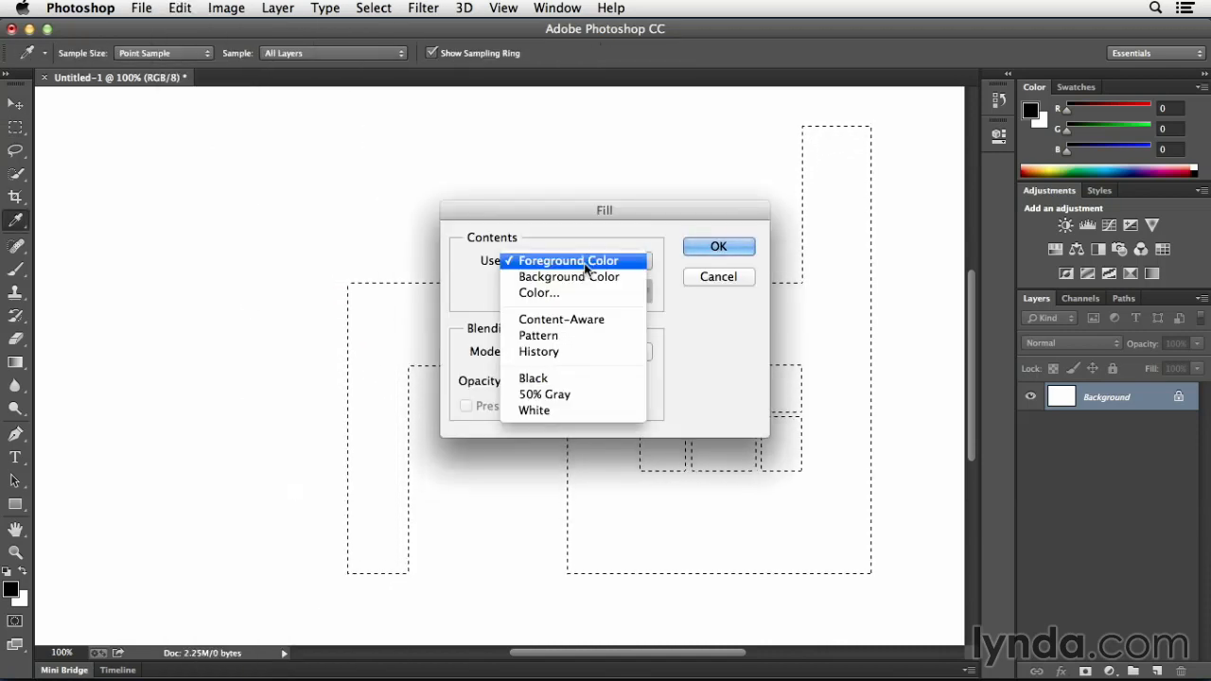
{"action": "left_click", "coordinate": [586, 293]}
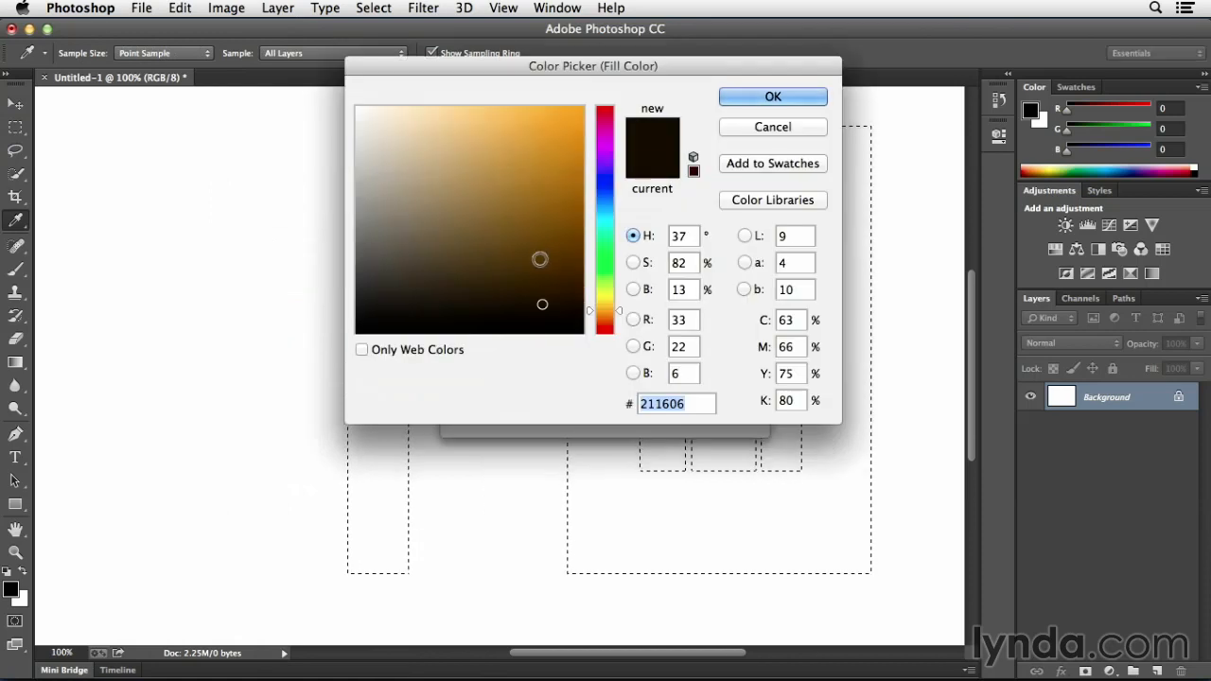
{"action": "left_click_drag", "start_coordinate": [544, 260], "coordinate": [481, 249]}
{"action": "left_click_drag", "start_coordinate": [598, 310], "coordinate": [598, 298]}
{"action": "left_click", "coordinate": [459, 240]}
{"action": "mouse_move", "coordinate": [460, 240]}
{"action": "left_mouse_down"}
{"action": "mouse_move", "coordinate": [419, 136]}
{"action": "mouse_move", "coordinate": [418, 147]}
{"action": "left_mouse_up"}
{"action": "left_click", "coordinate": [773, 97]}
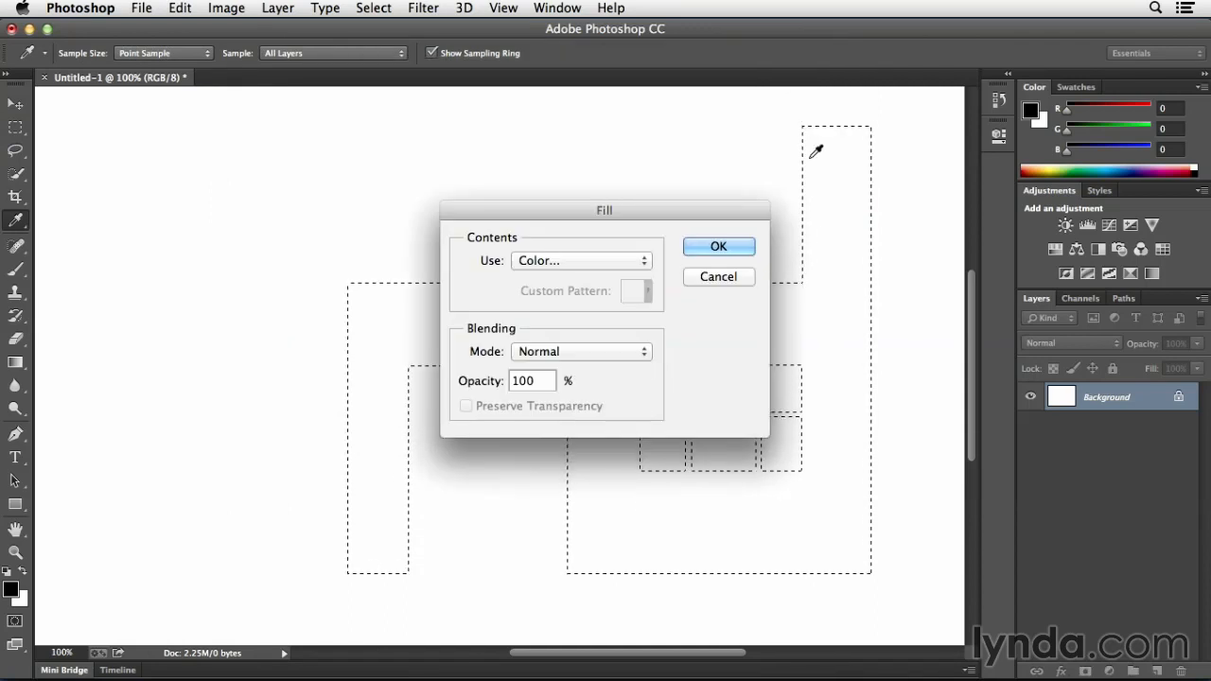
{"action": "left_click", "coordinate": [735, 248]}
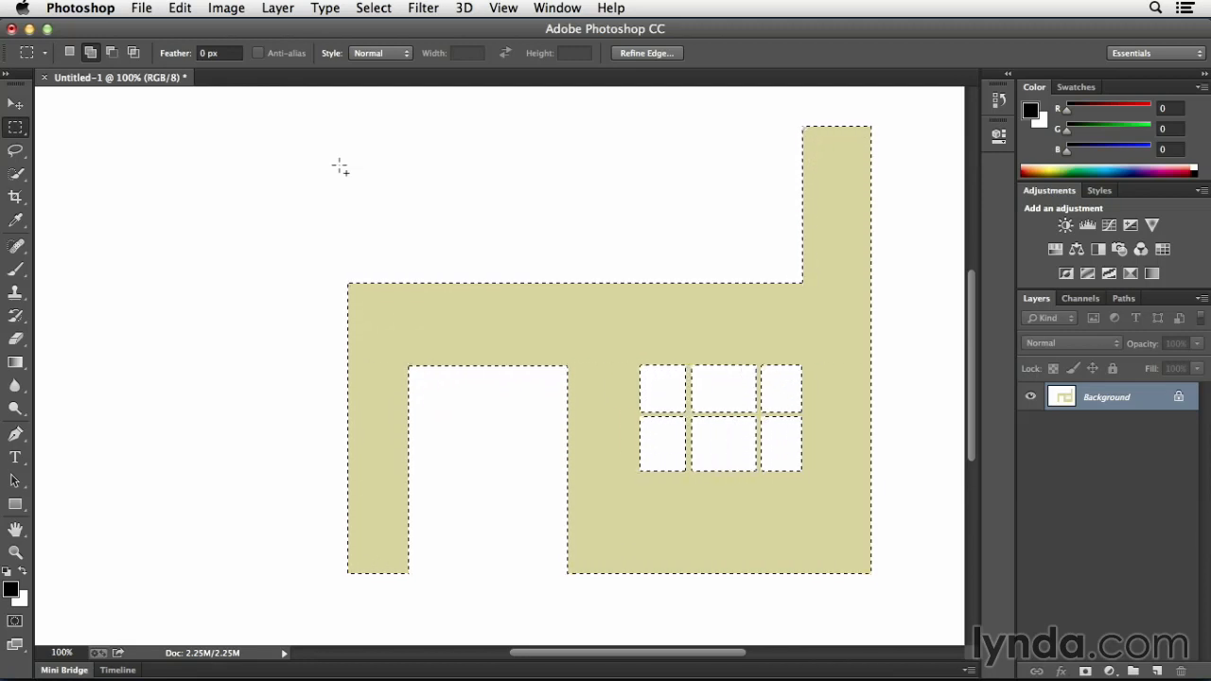
Step: Deselect the filled house shape and activate the Elliptical Marquee Tool
{"action": "left_click", "coordinate": [375, 9]}
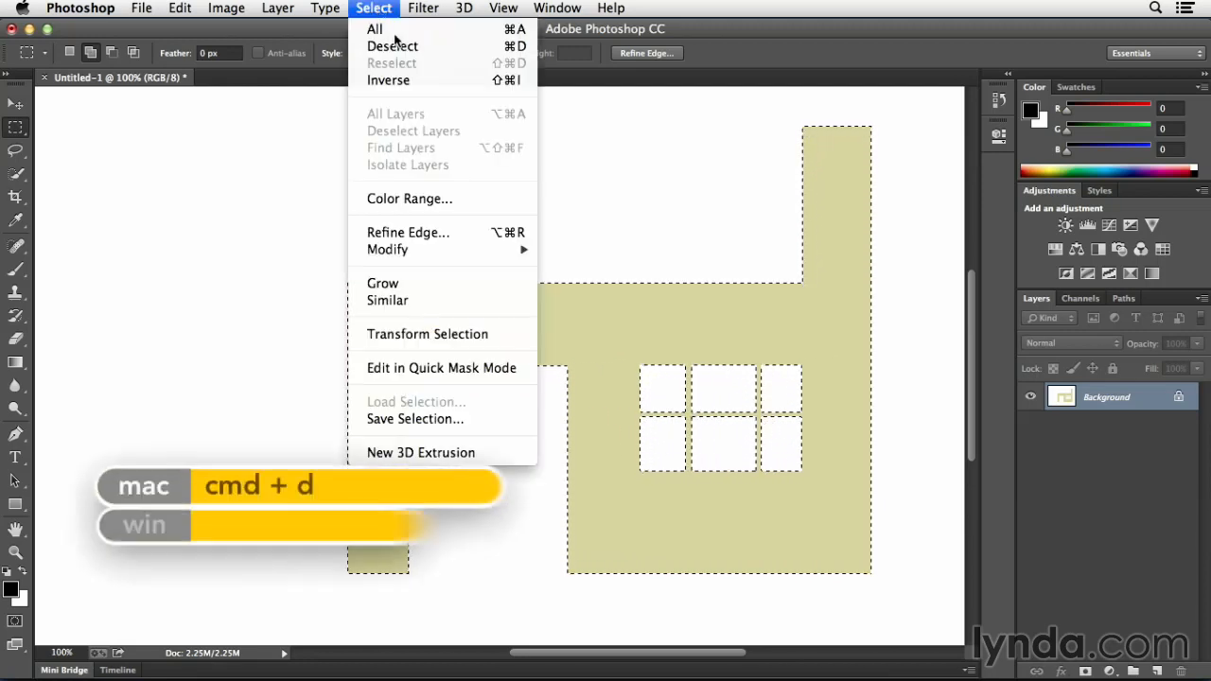
{"action": "left_click", "coordinate": [438, 57]}
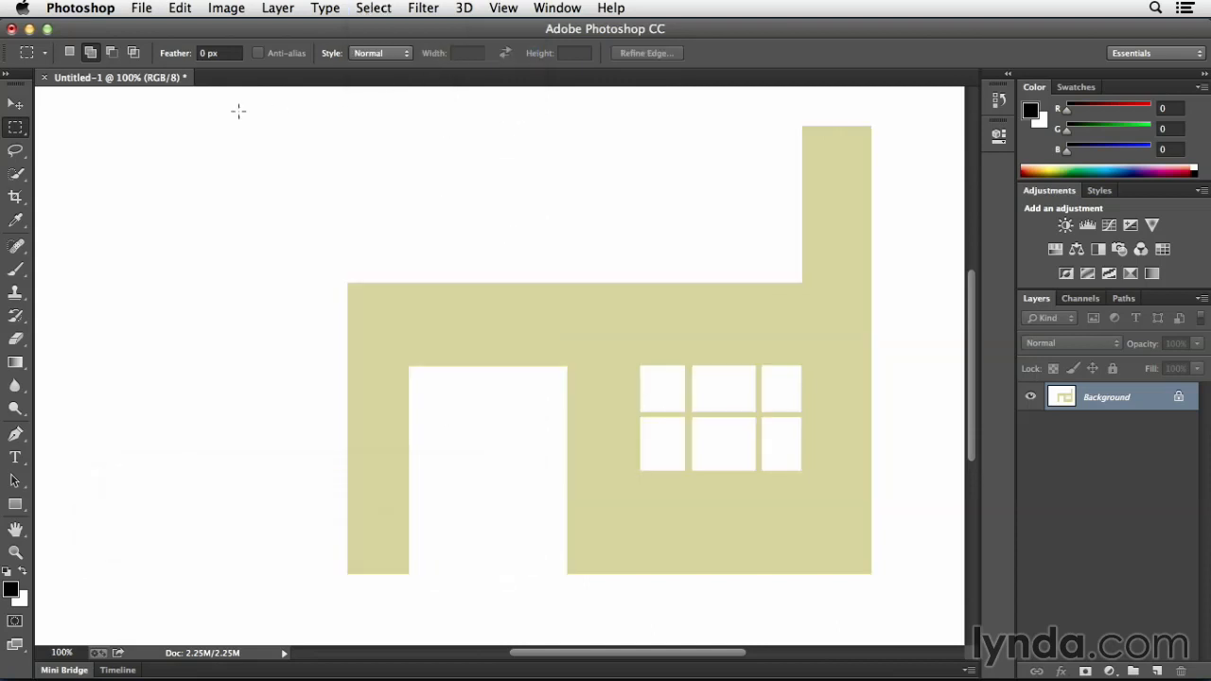
{"action": "left_click_drag", "start_coordinate": [15, 128], "coordinate": [100, 142]}
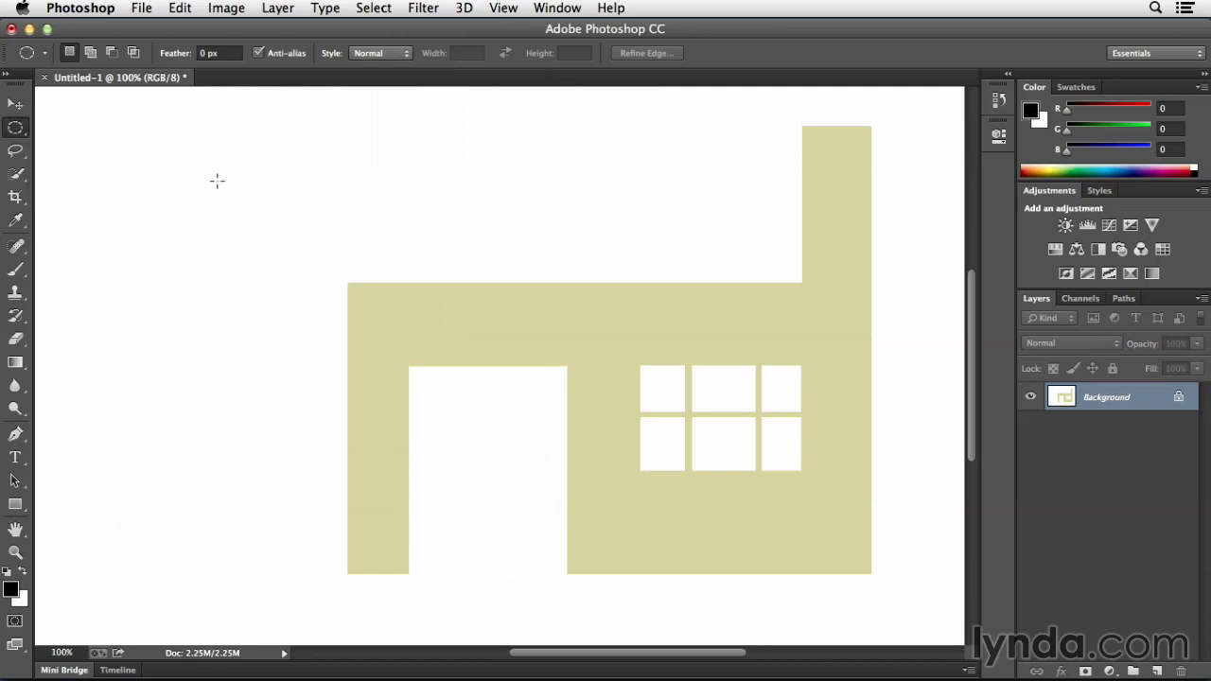
Step: Show the rulers and place one vertical and one horizontal guide crossing near the 1-inch marks, in the empty area beside the chimney
{"action": "left_click_drag", "start_coordinate": [216, 180], "coordinate": [460, 452]}
{"action": "left_click", "coordinate": [461, 448]}
{"action": "left_click", "coordinate": [512, 12]}
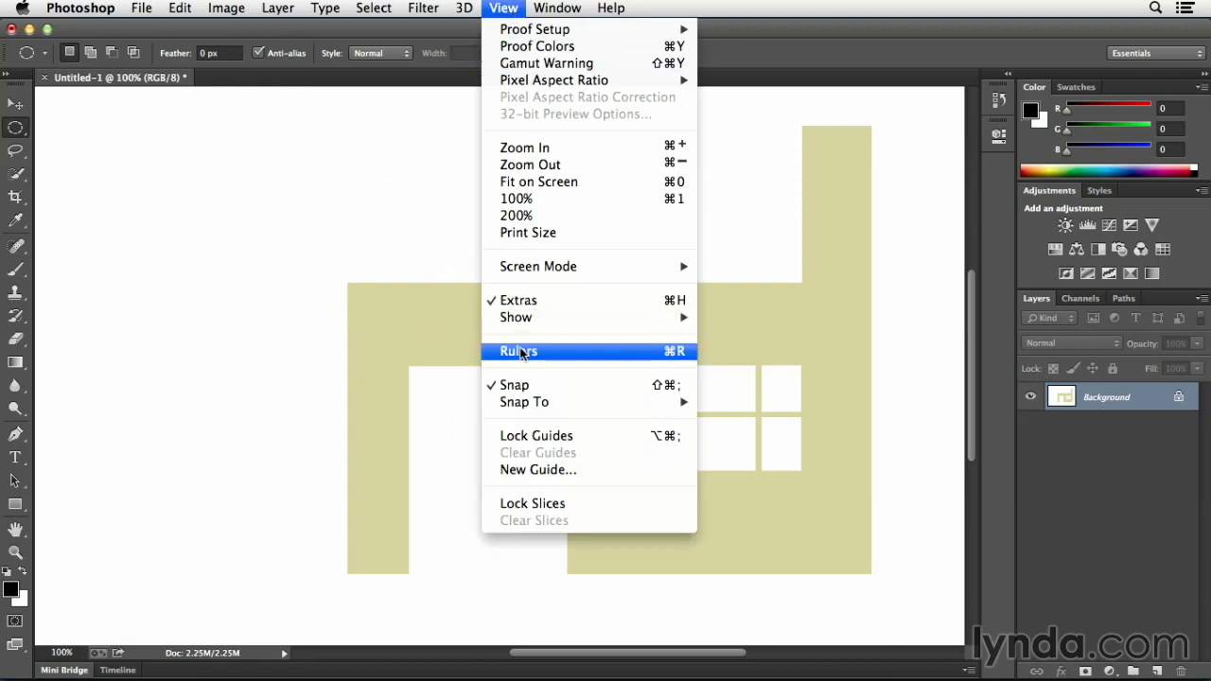
{"action": "left_click", "coordinate": [520, 351]}
{"action": "left_click_drag", "start_coordinate": [42, 303], "coordinate": [174, 301]}
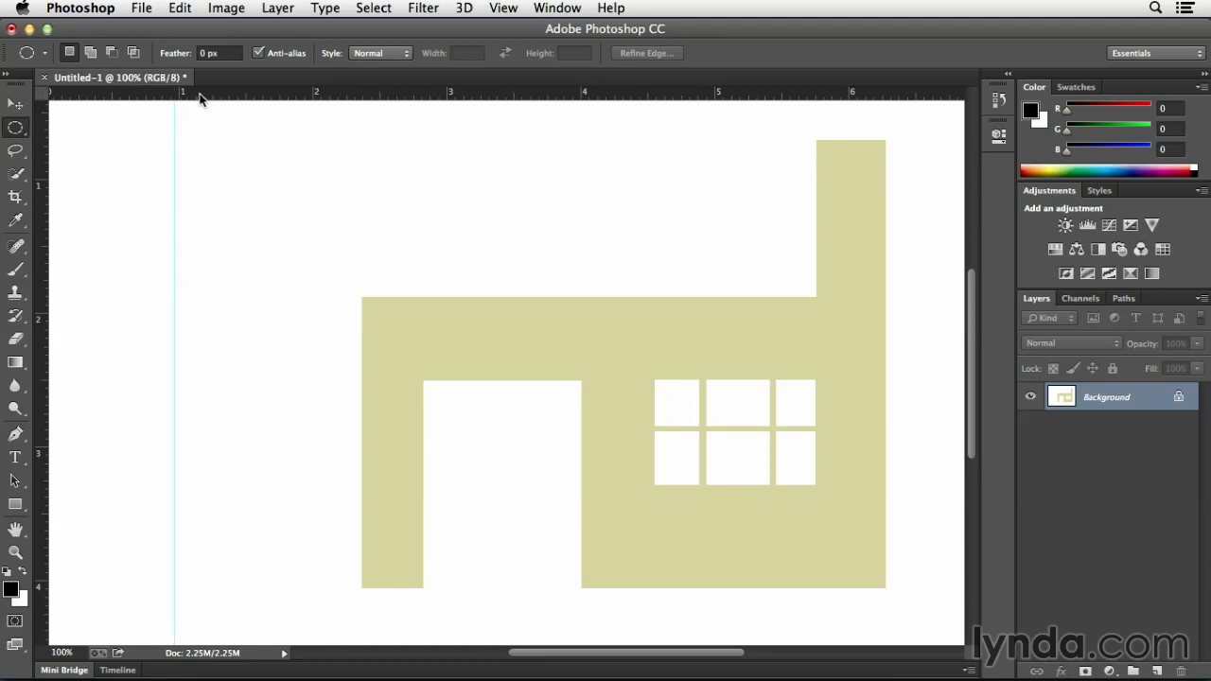
{"action": "left_click_drag", "start_coordinate": [200, 98], "coordinate": [189, 177]}
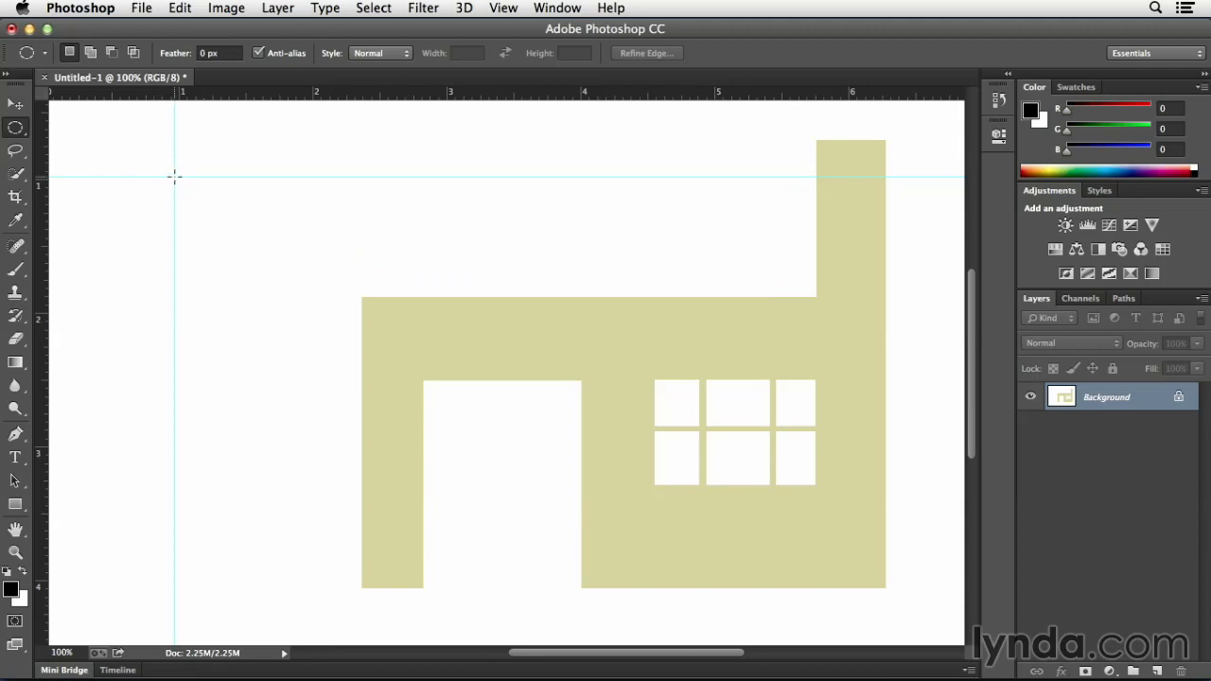
{"action": "left_click_drag", "start_coordinate": [175, 177], "coordinate": [364, 360]}
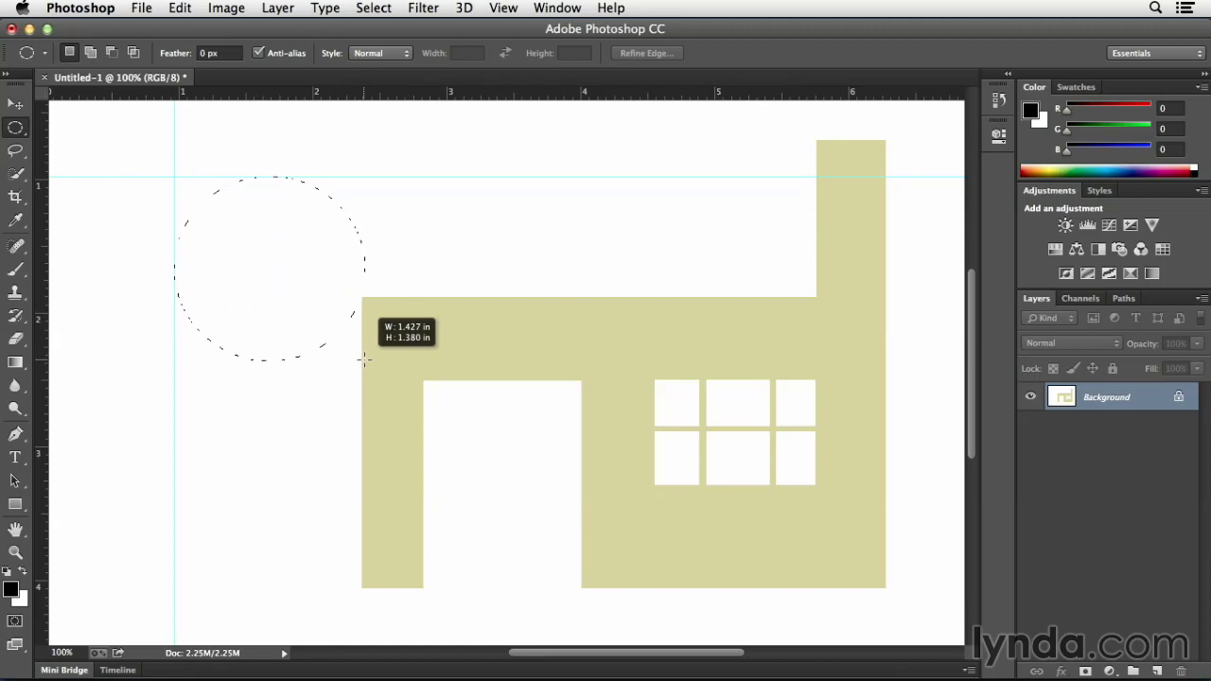
{"action": "left_click_drag", "start_coordinate": [363, 357], "coordinate": [363, 358]}
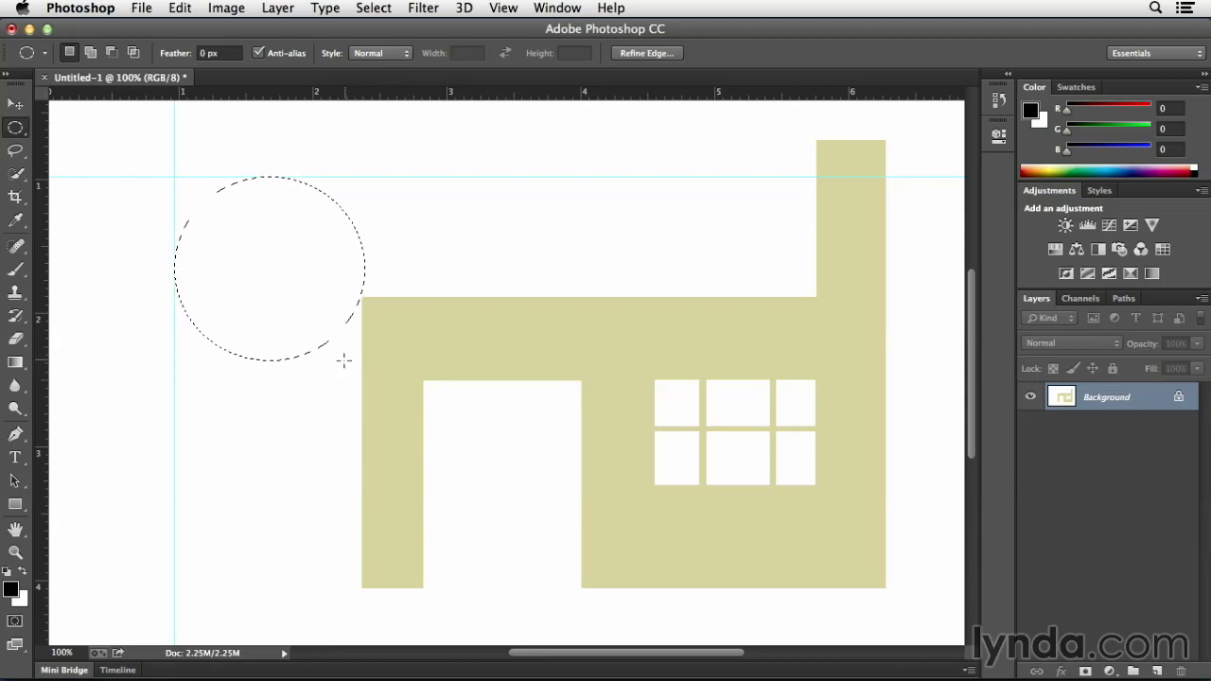
{"action": "left_click", "coordinate": [343, 362]}
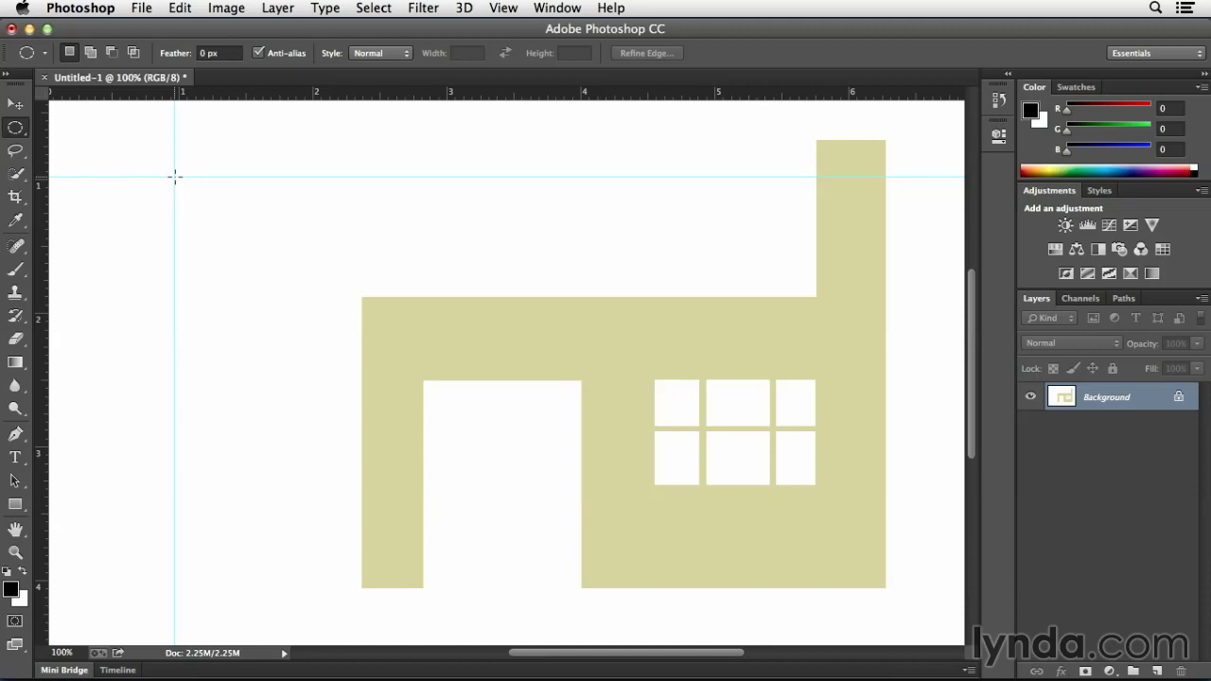
Step: Draw a circular selection about 0.7 inch wide, centered on the intersection of the two guides
{"action": "left_click_drag", "start_coordinate": [174, 177], "coordinate": [236, 223]}
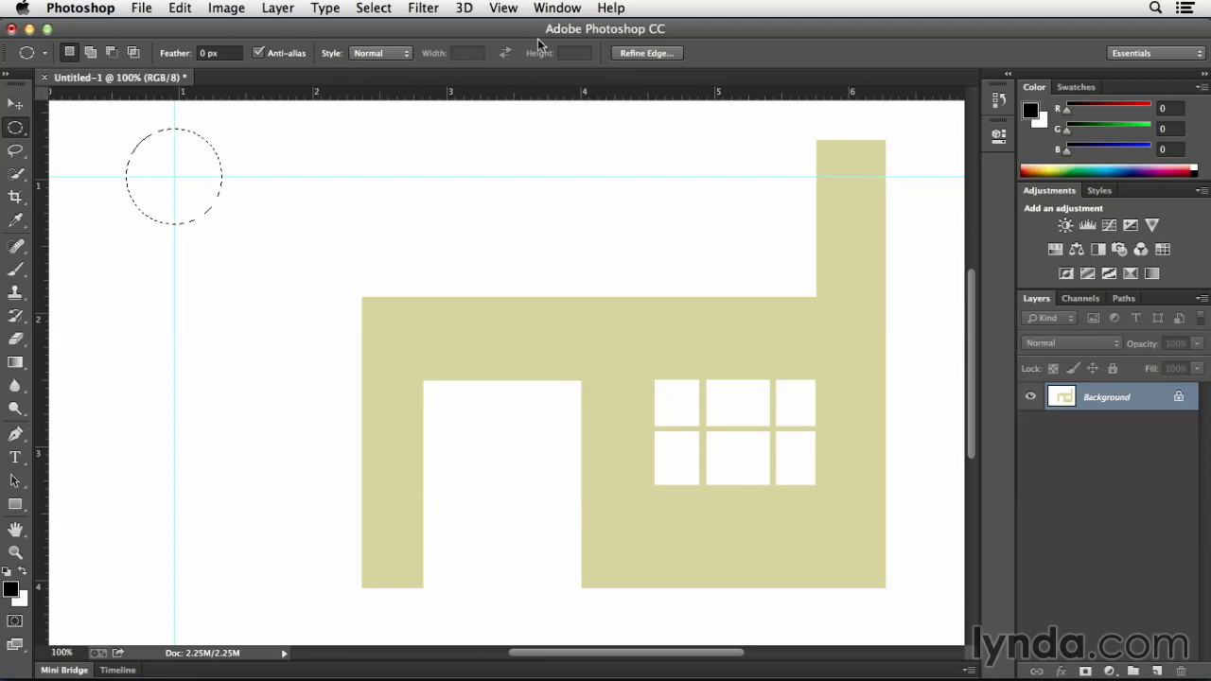
Step: Hide the guides and show them again
{"action": "left_click", "coordinate": [505, 8]}
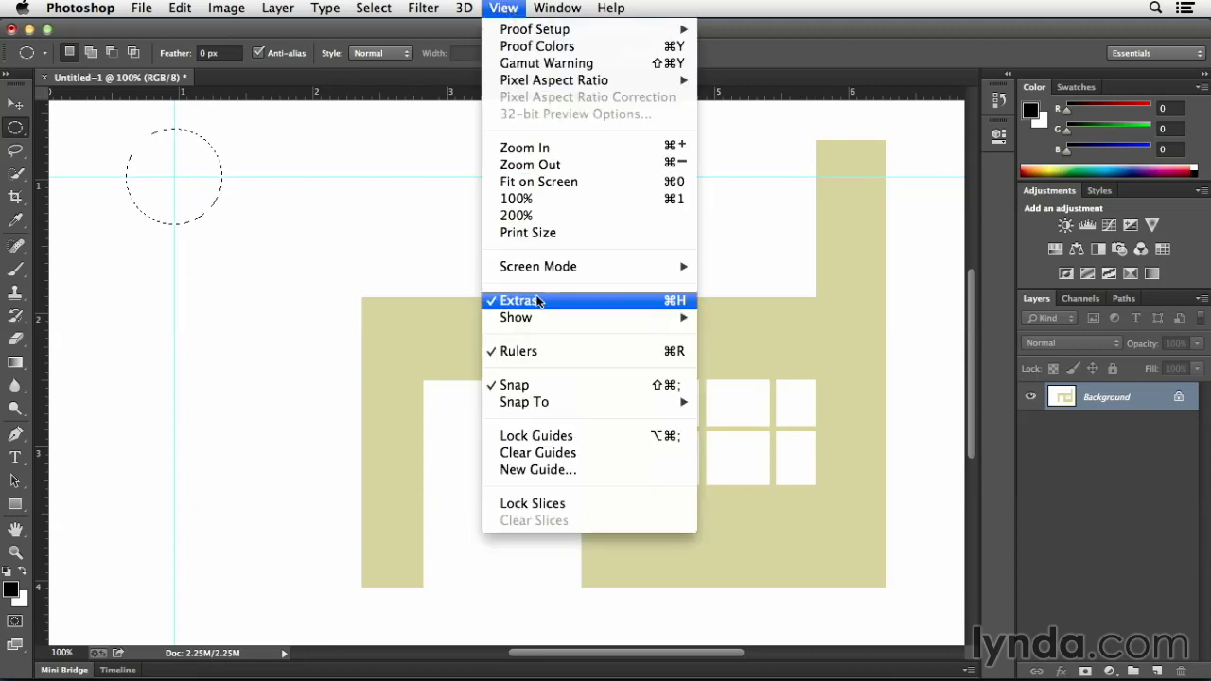
{"action": "mouse_move", "coordinate": [542, 320]}
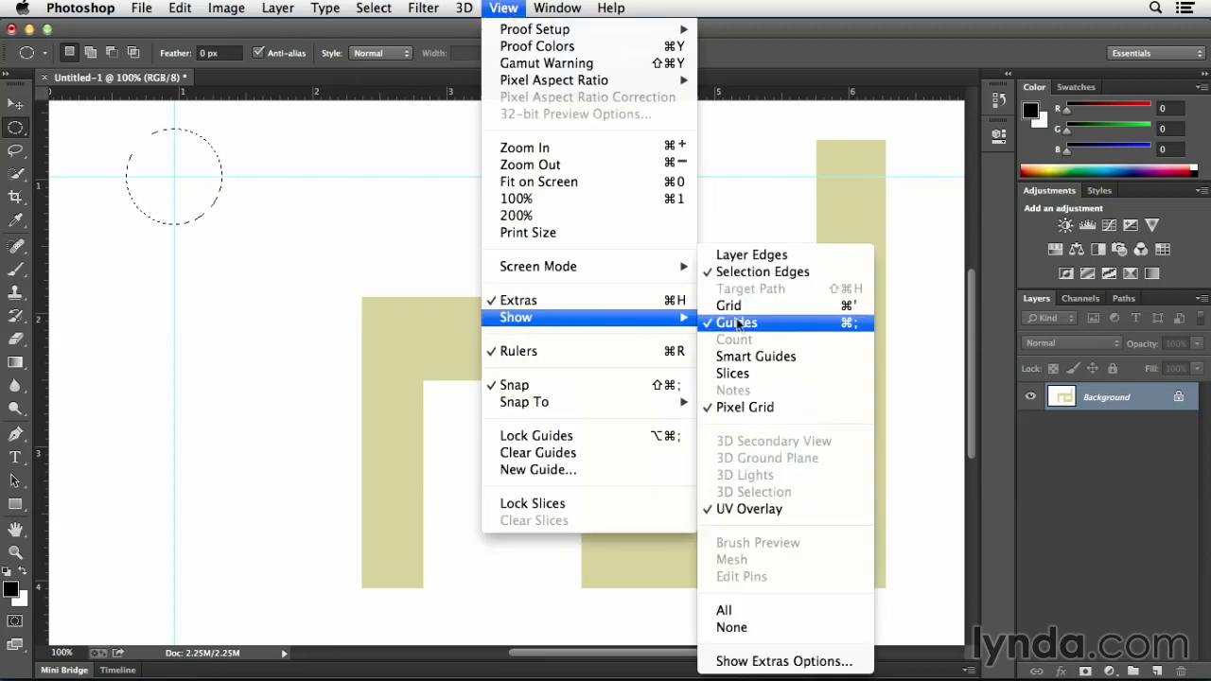
{"action": "left_click", "coordinate": [775, 323]}
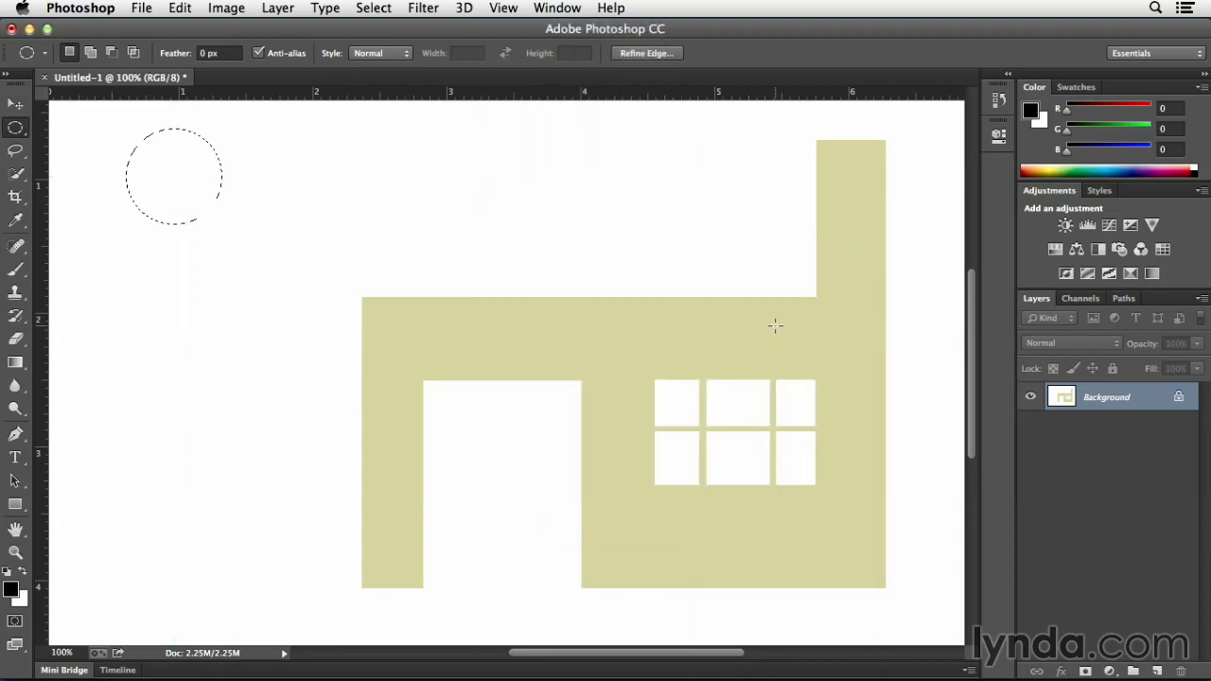
{"action": "left_click", "coordinate": [505, 9]}
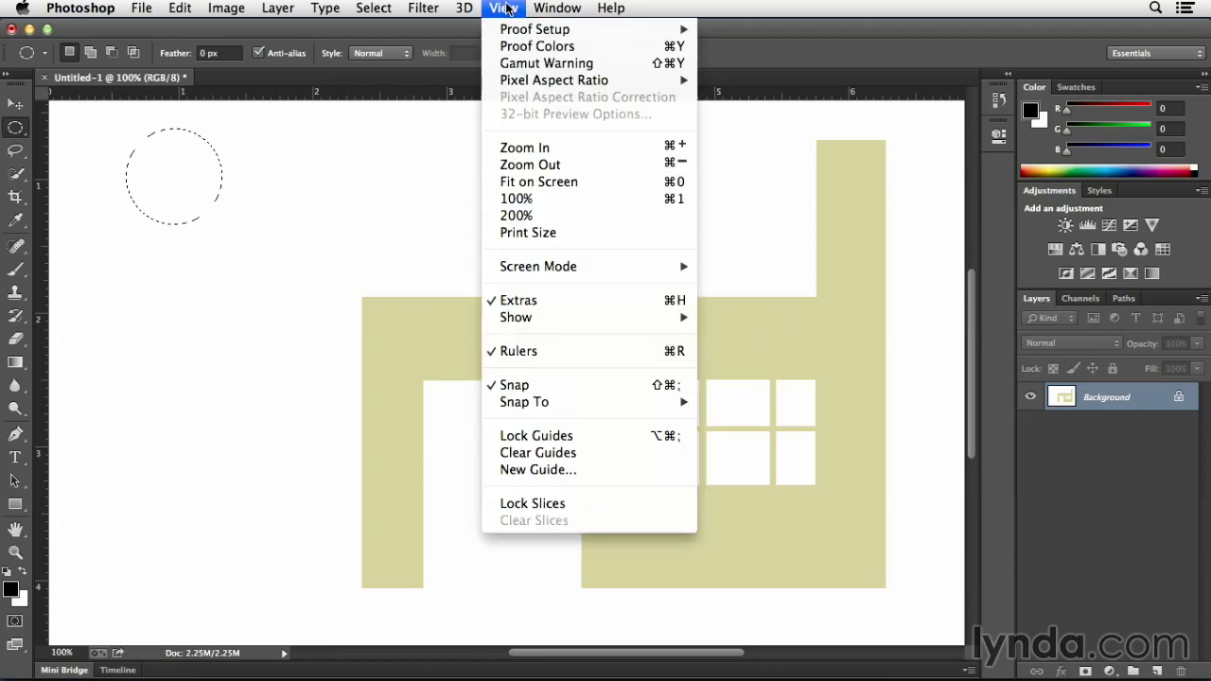
{"action": "mouse_move", "coordinate": [601, 319]}
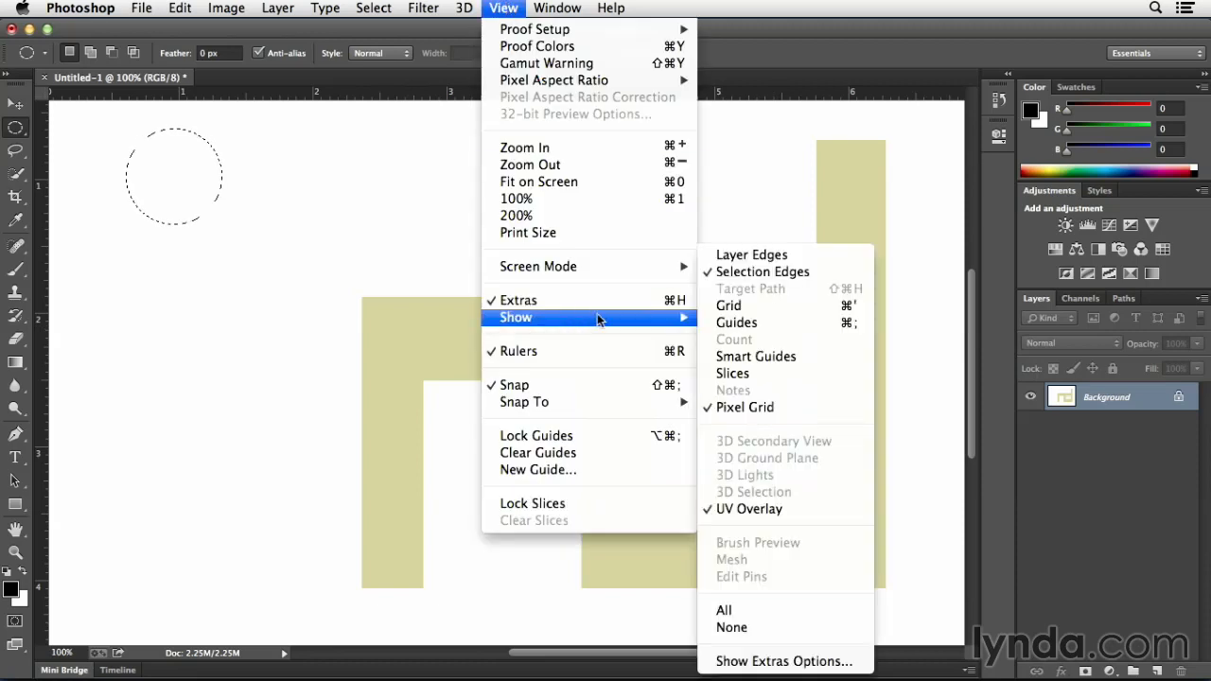
{"action": "left_click", "coordinate": [740, 325]}
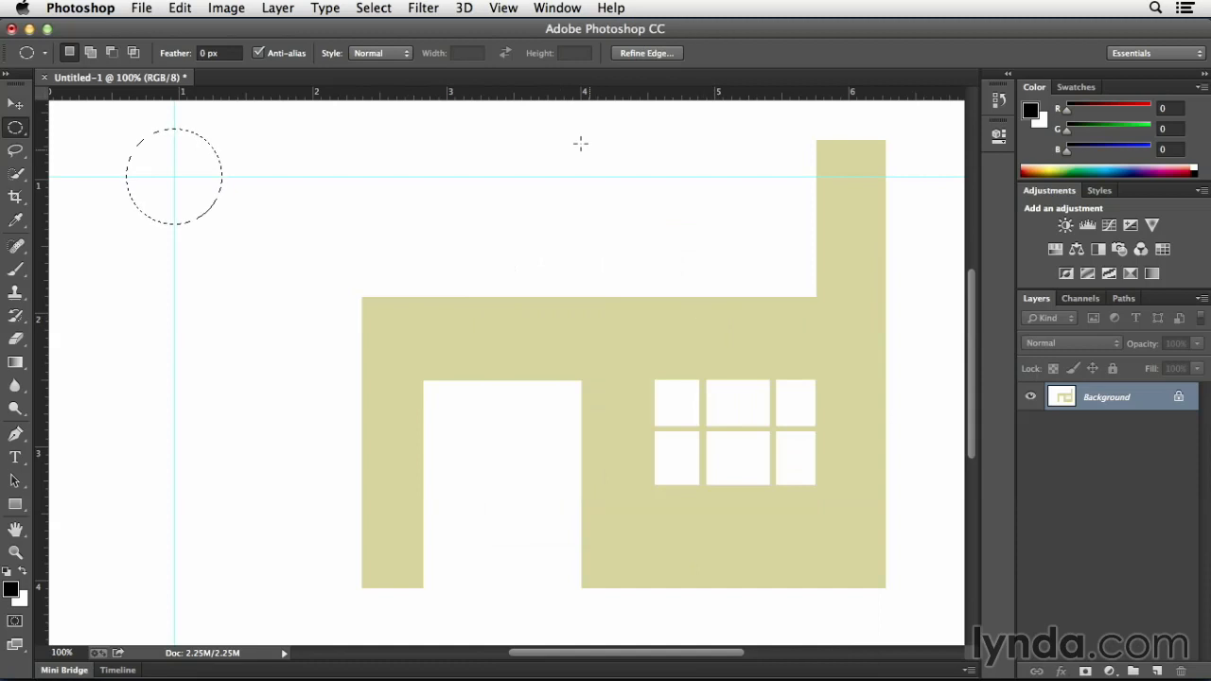
Step: Clear the guides and subtract an ellipse about 0.9 by 1 inch from the circle's lower-right side, leaving a crescent moon selection
{"action": "left_click", "coordinate": [504, 9]}
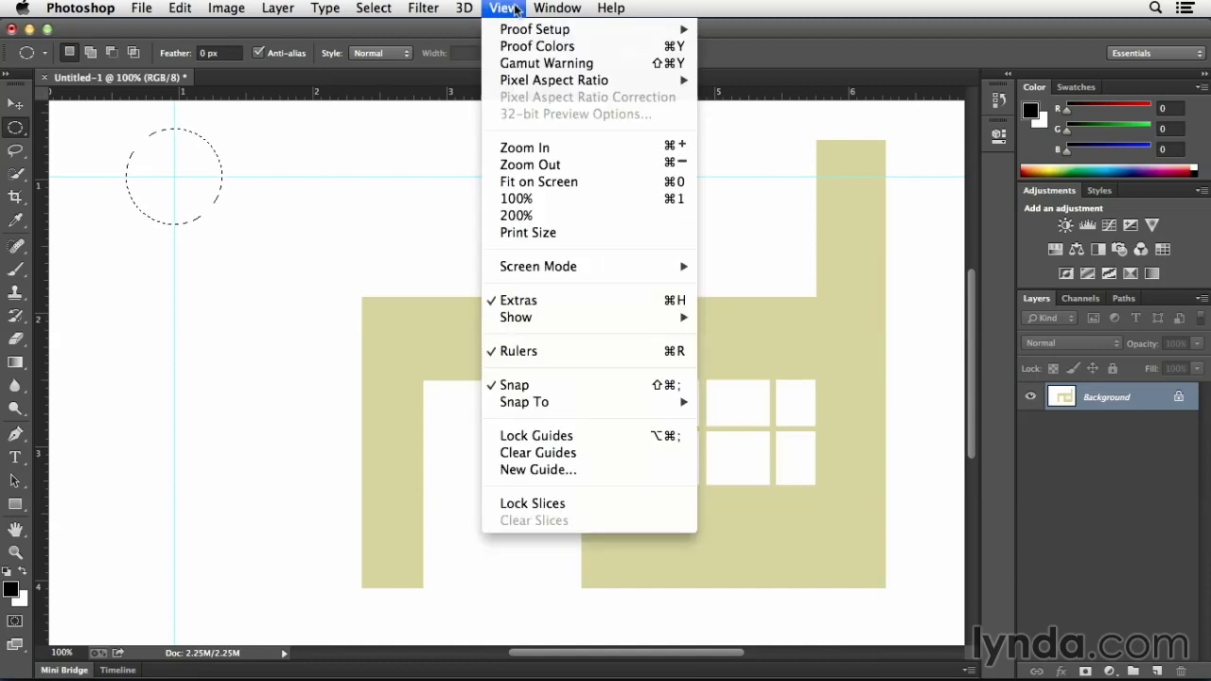
{"action": "left_click", "coordinate": [571, 455]}
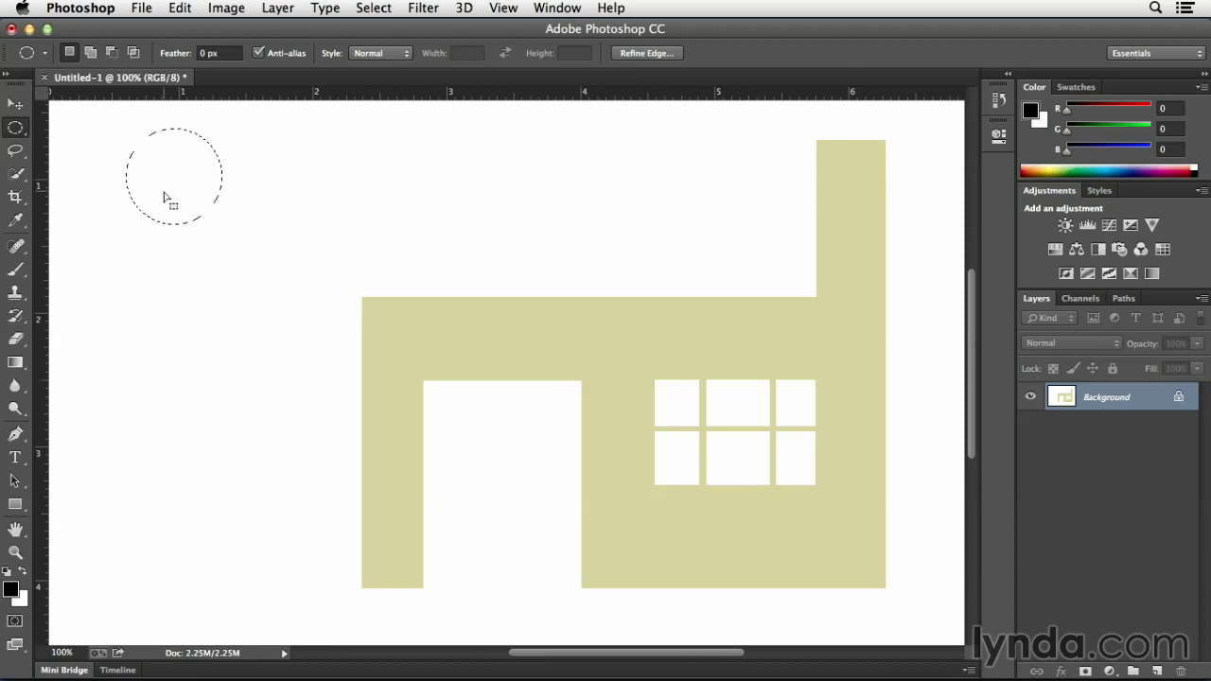
{"action": "key", "text": "alt"}
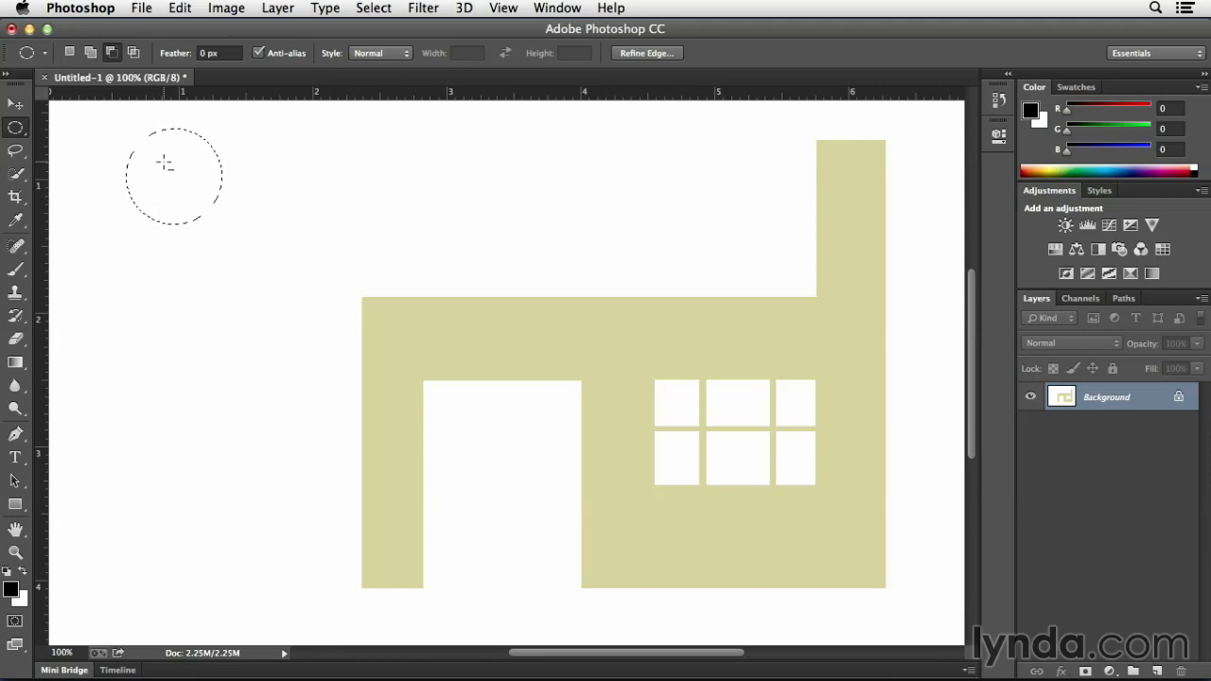
{"action": "left_click_drag", "start_coordinate": [199, 196], "coordinate": [285, 299]}
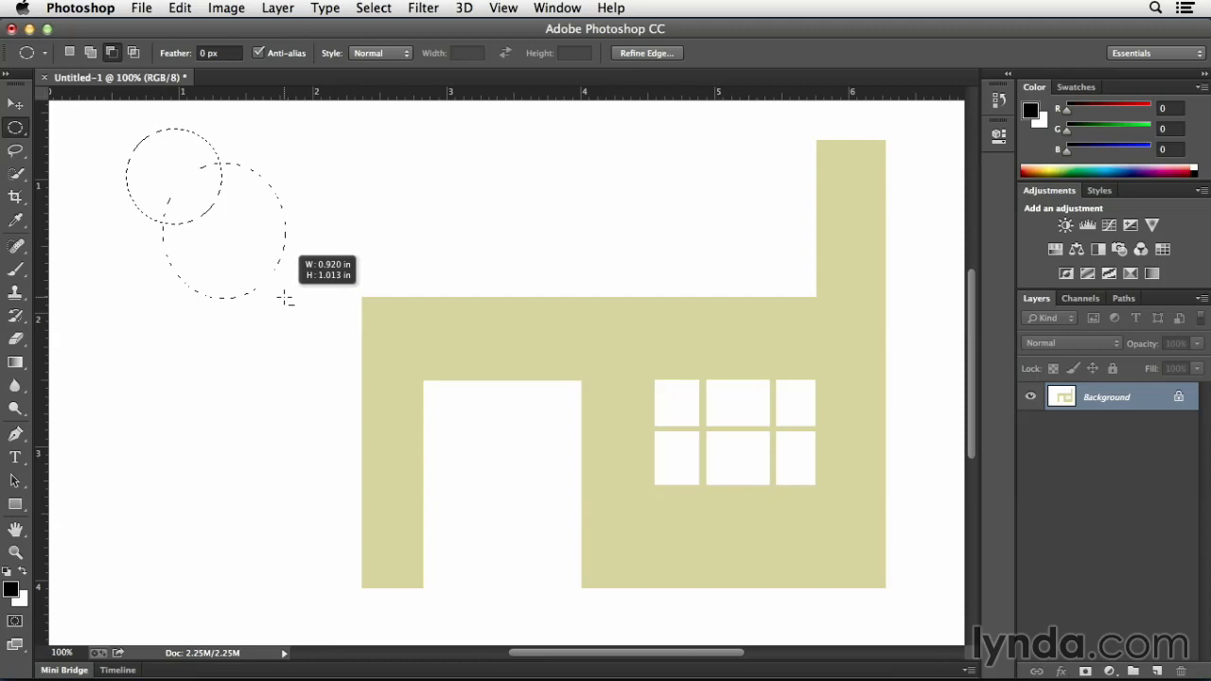
{"action": "key", "text": "space"}
{"action": "left_click_drag", "start_coordinate": [285, 299], "coordinate": [267, 276]}
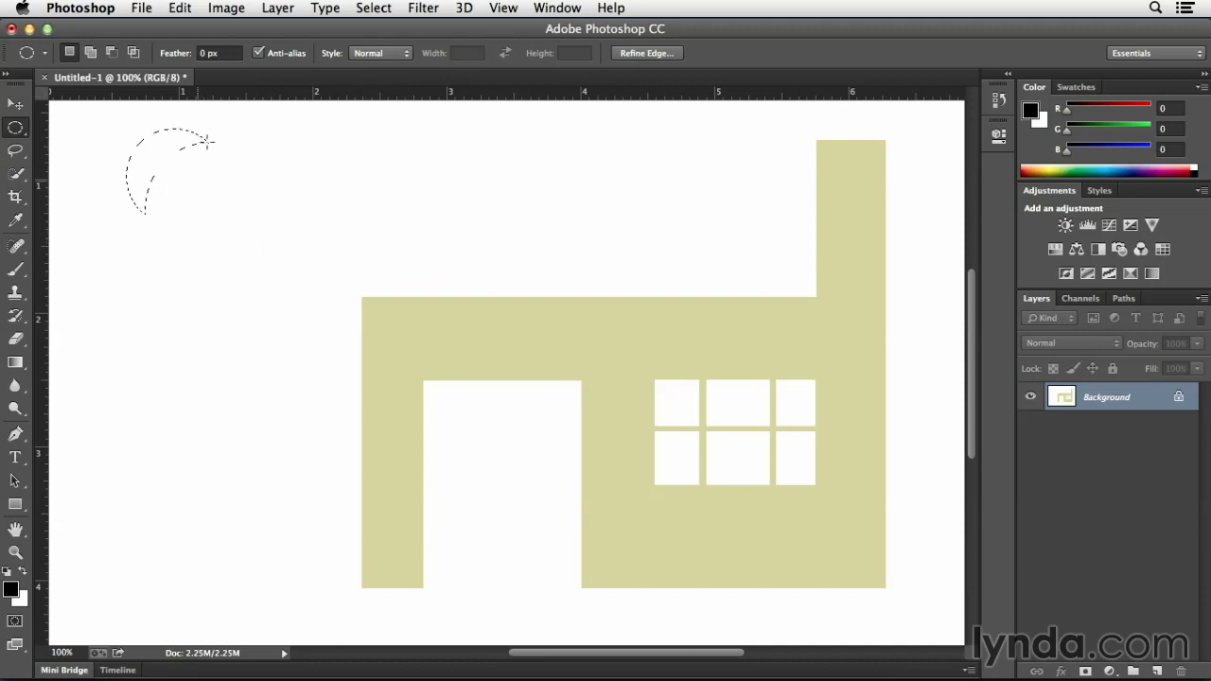
Step: Fill the crescent selection with 50% Gray in Normal mode at 100% opacity
{"action": "left_click", "coordinate": [179, 10]}
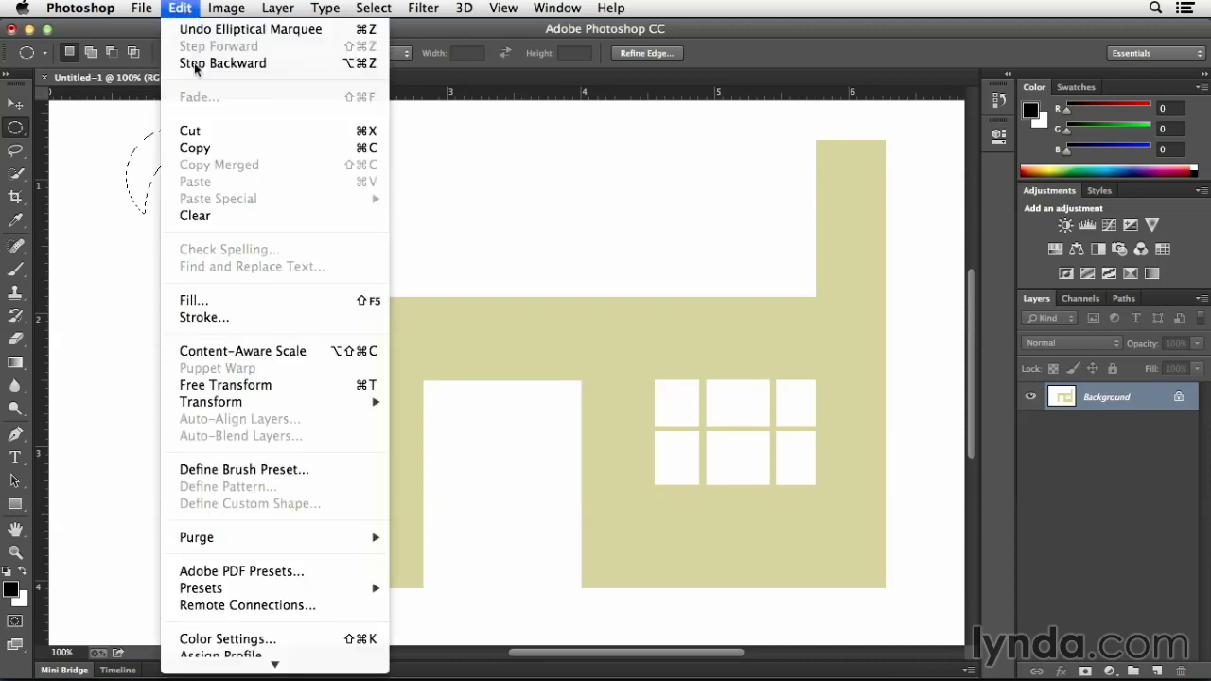
{"action": "left_click", "coordinate": [220, 303]}
{"action": "left_click", "coordinate": [558, 262]}
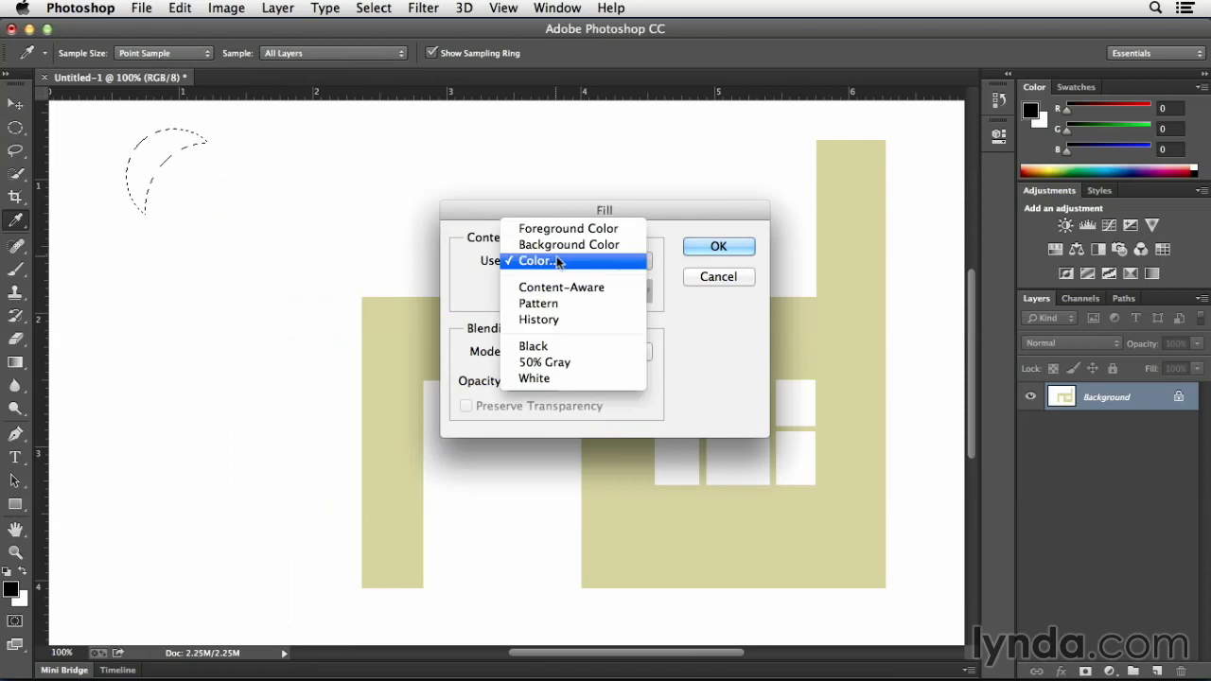
{"action": "left_click", "coordinate": [563, 363]}
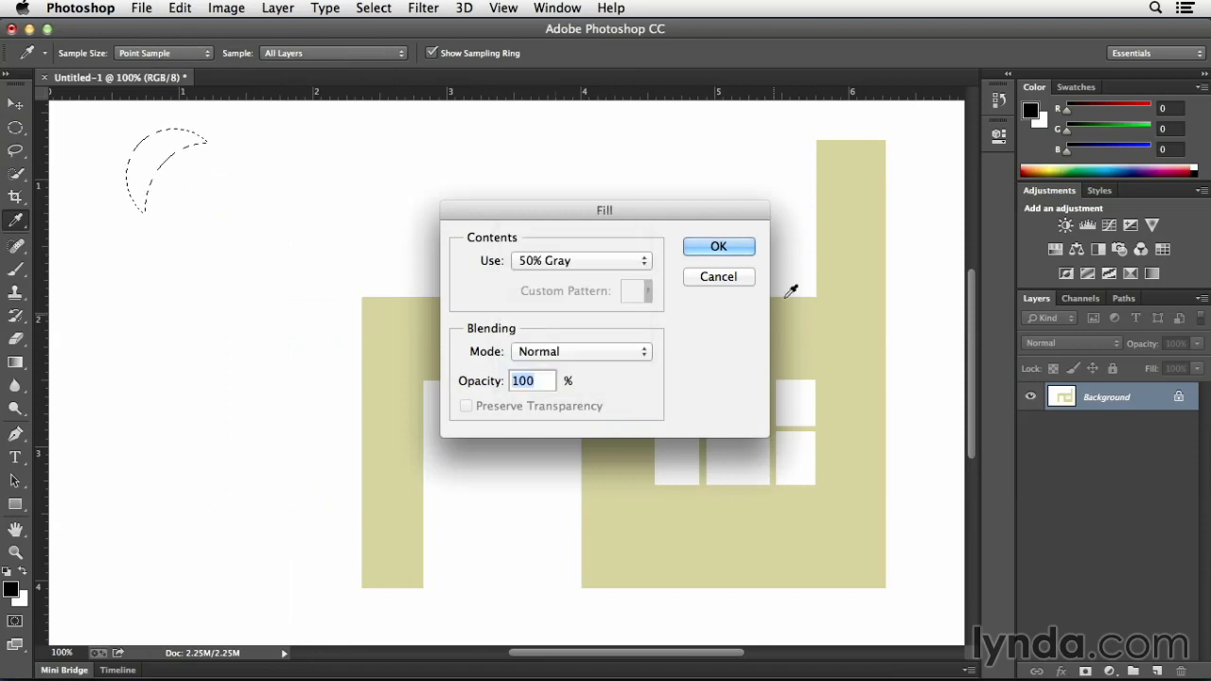
{"action": "left_click", "coordinate": [719, 248]}
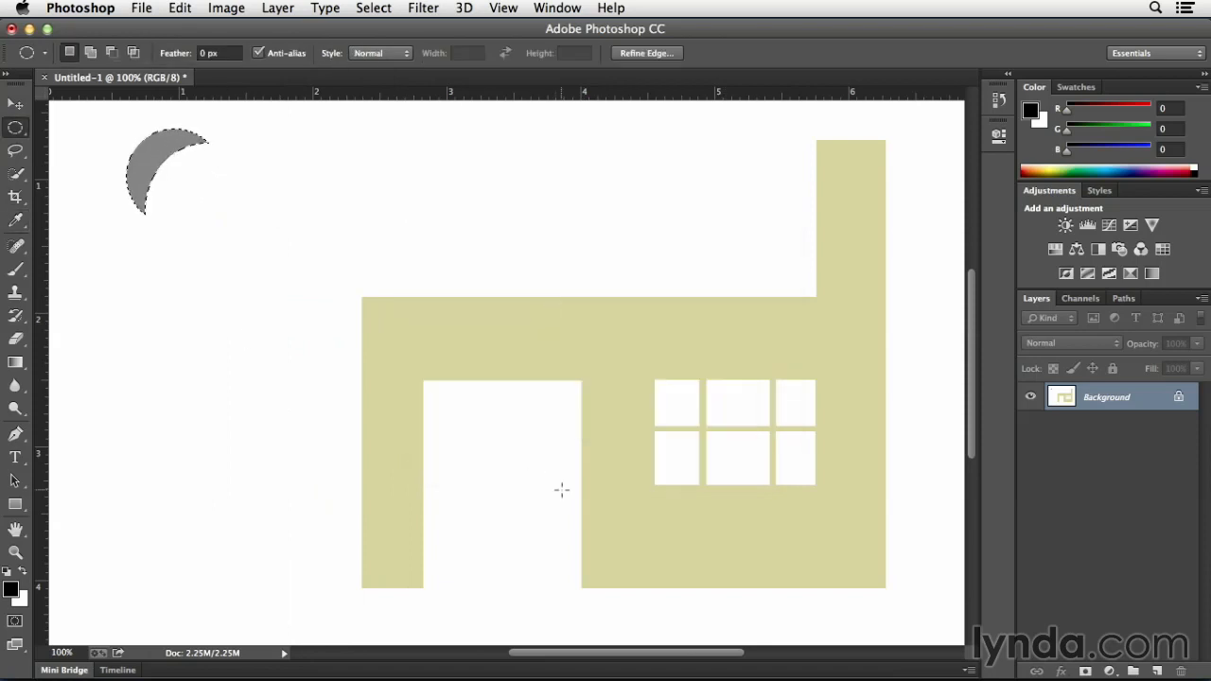
Step: Add a small round doorknob near the doorway's right edge, fill it with color 878462 at 100% opacity, and deselect it
{"action": "left_click_drag", "start_coordinate": [550, 479], "coordinate": [564, 492]}
{"action": "key", "text": "shift"}
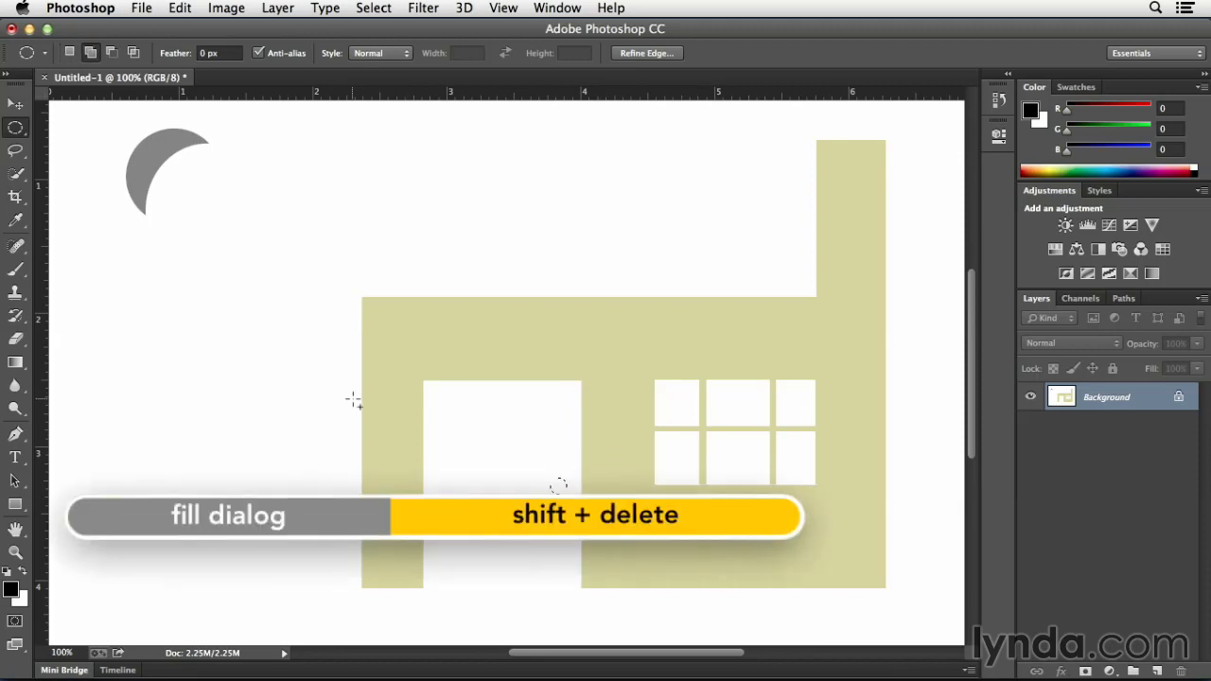
{"action": "key", "text": "shift+Delete"}
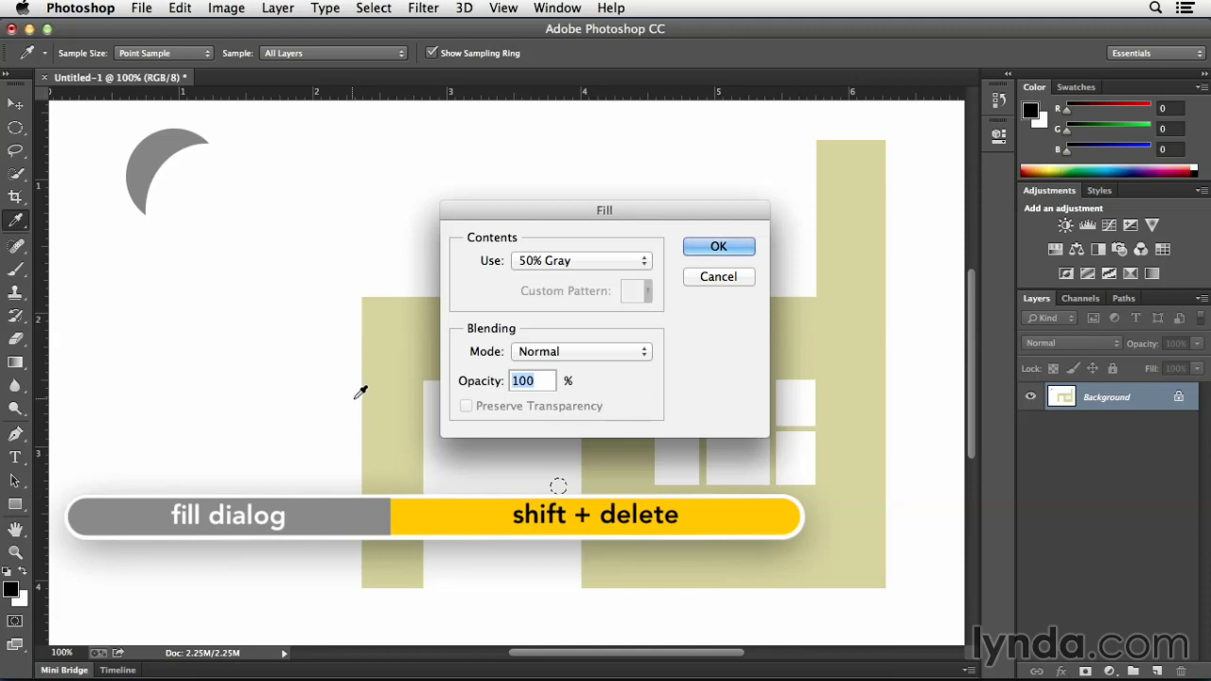
{"action": "left_click", "coordinate": [611, 262]}
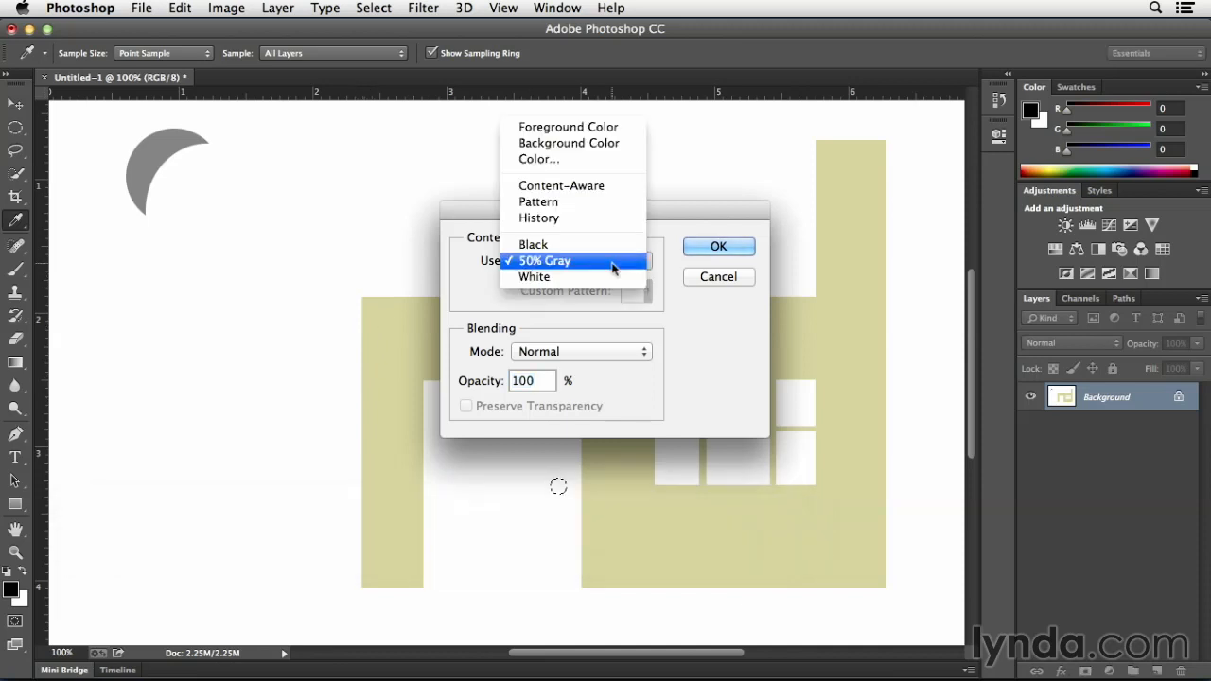
{"action": "left_click", "coordinate": [579, 160]}
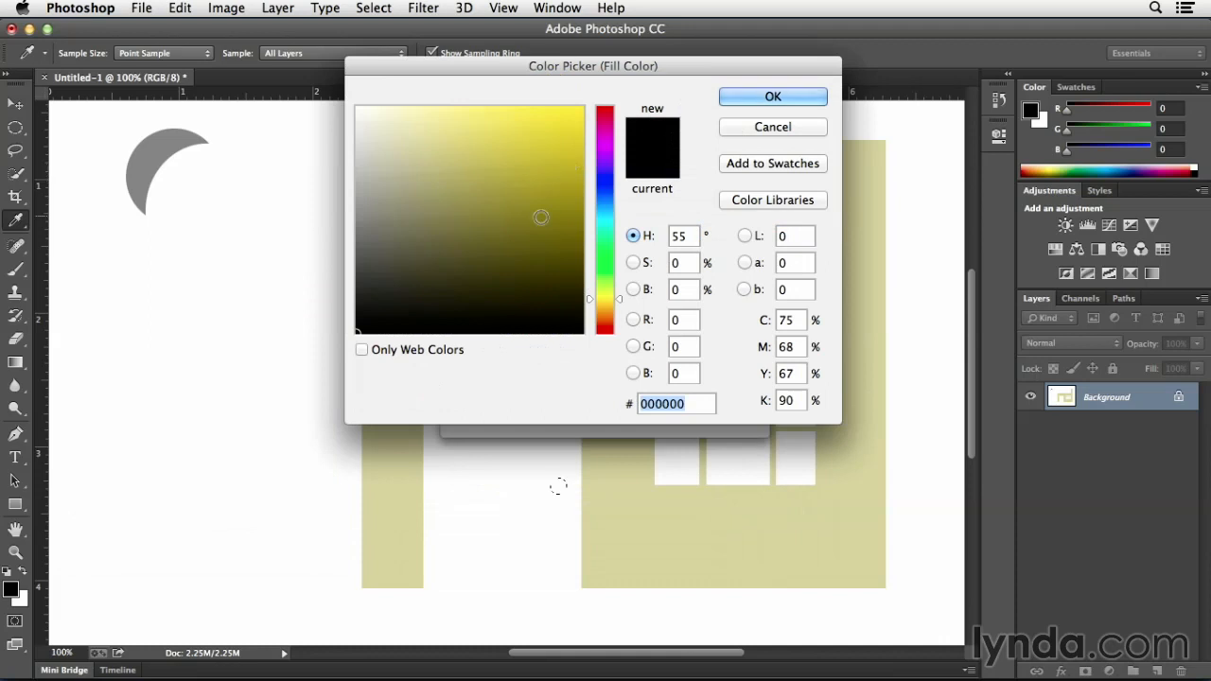
{"action": "left_click", "coordinate": [632, 463]}
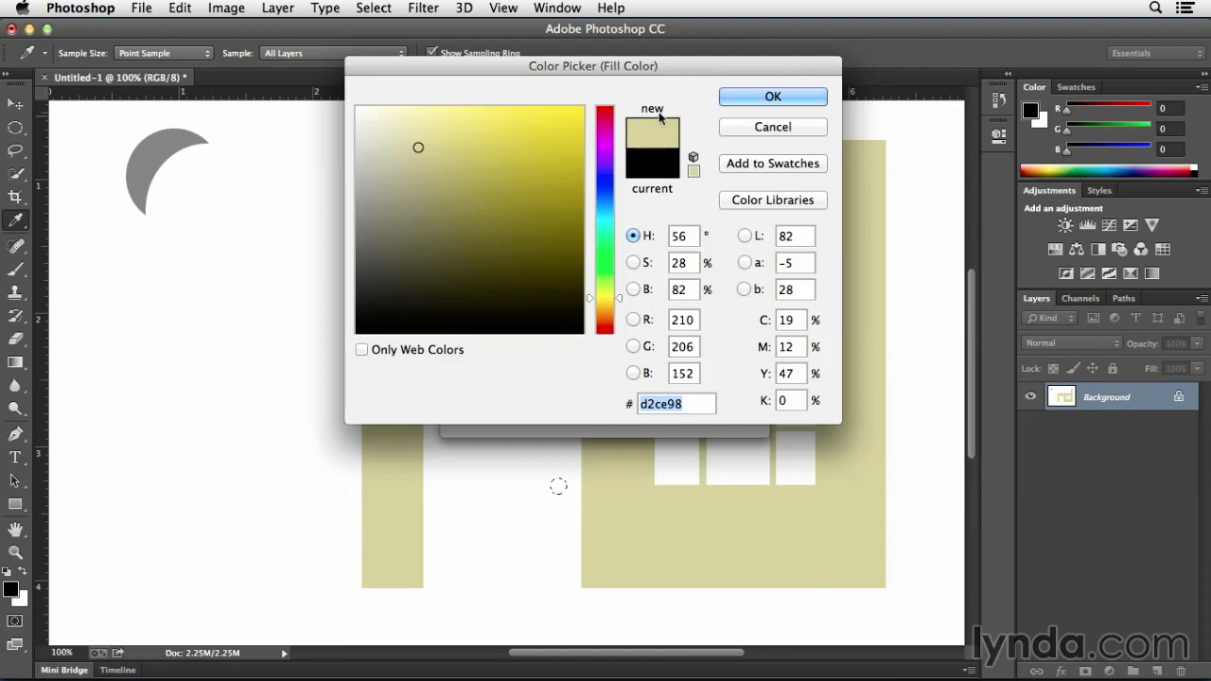
{"action": "left_click_drag", "start_coordinate": [414, 149], "coordinate": [417, 212]}
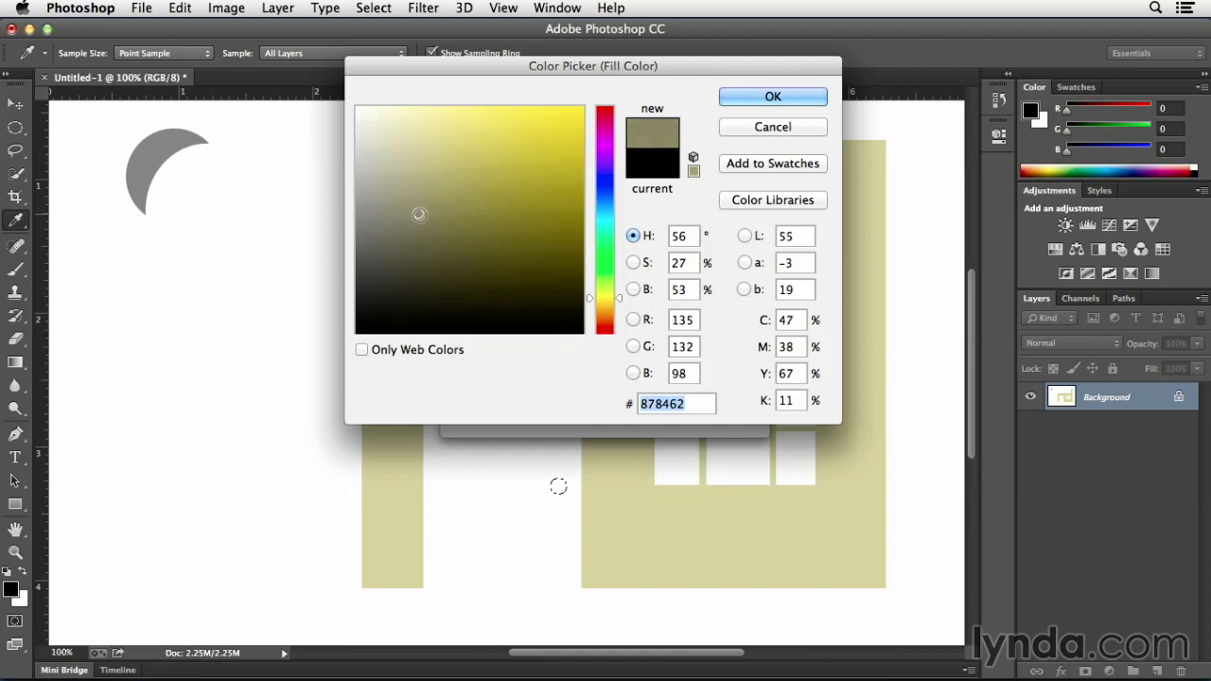
{"action": "left_click", "coordinate": [737, 95]}
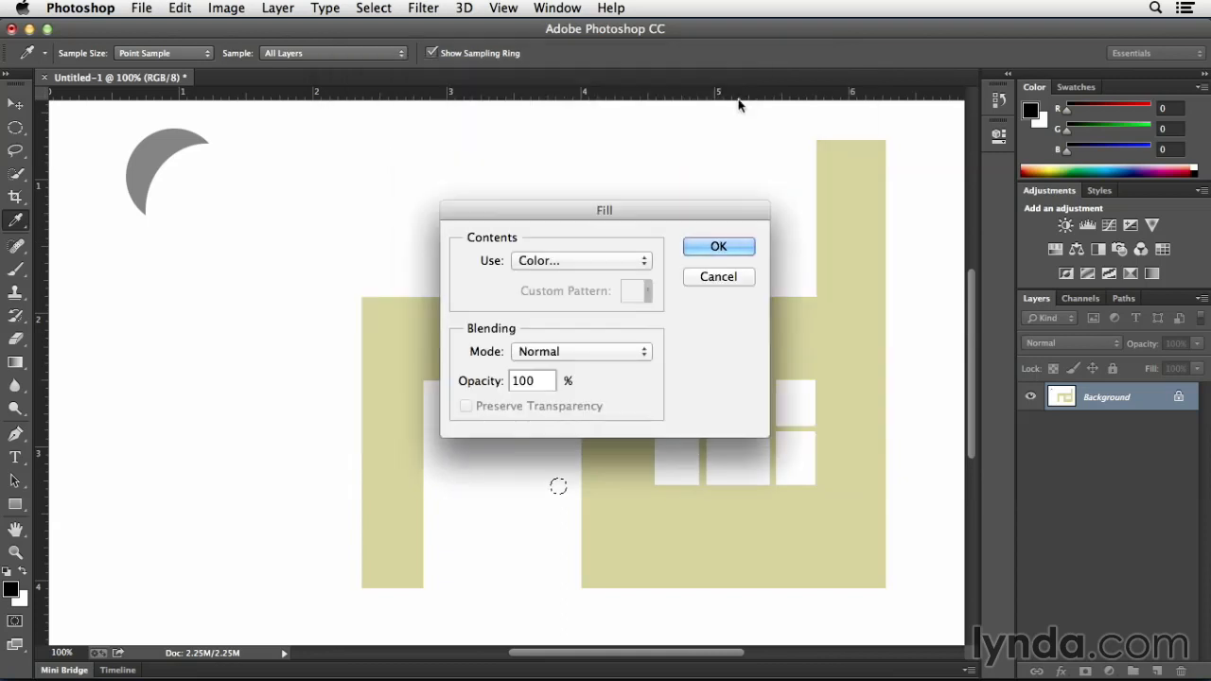
{"action": "left_click", "coordinate": [705, 247]}
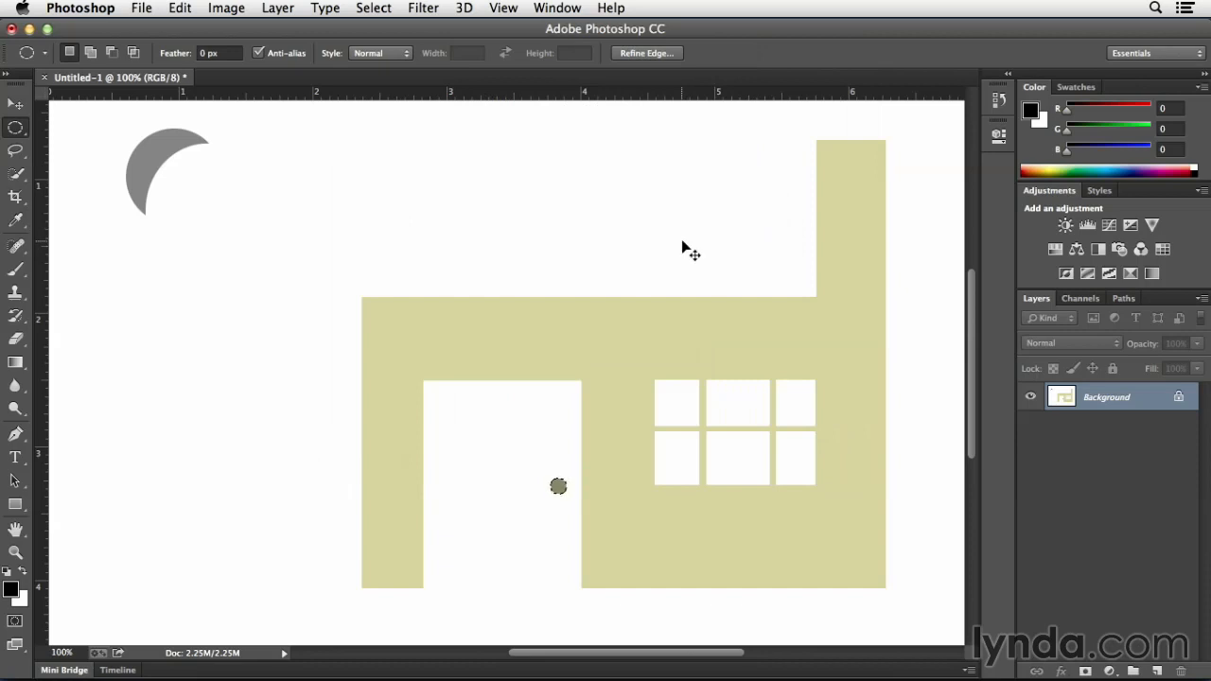
{"action": "key", "text": "super+d"}
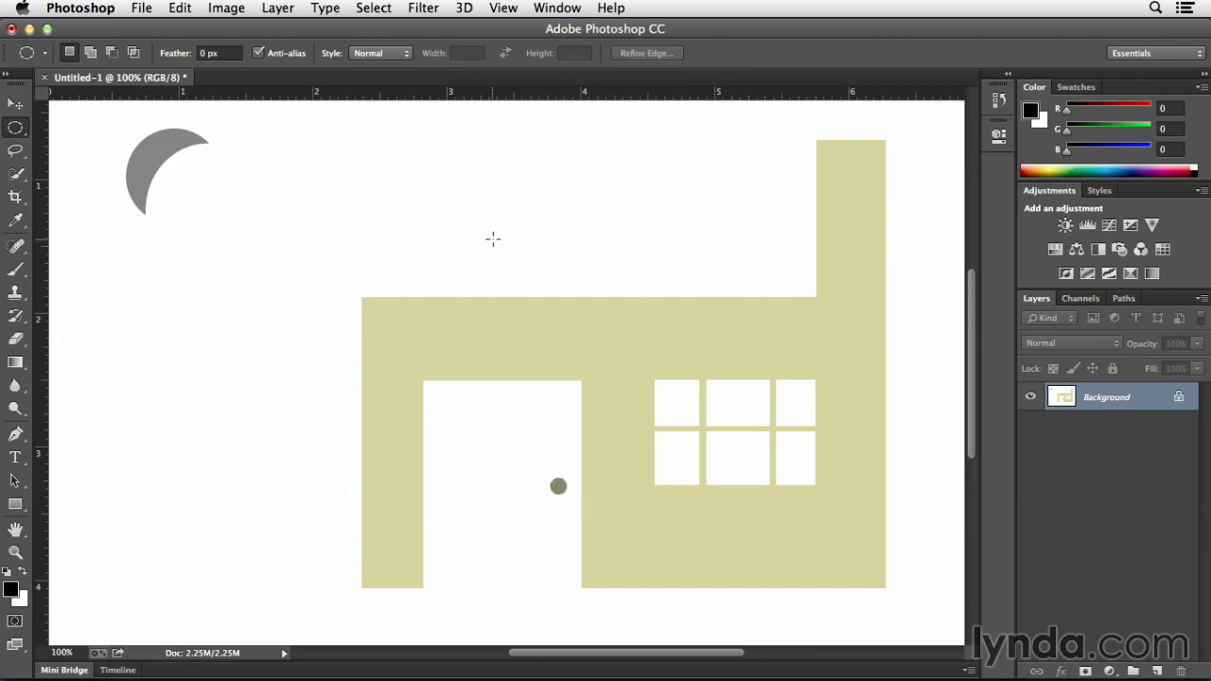
Step: Lasso a ground selection about 1 inch high across the canvas bottom, with wavy edges beside the house and a straight edge along its base
{"action": "left_click", "coordinate": [16, 152]}
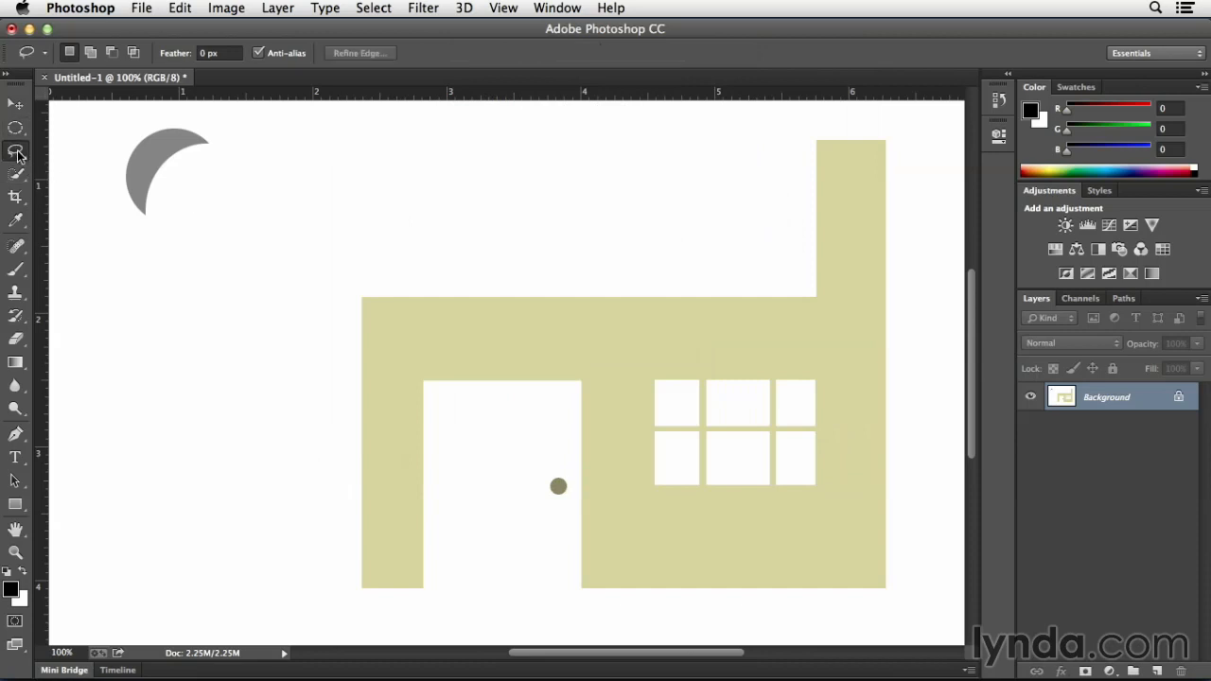
{"action": "left_click_drag", "start_coordinate": [16, 154], "coordinate": [84, 151]}
{"action": "left_click", "coordinate": [112, 149]}
{"action": "key", "text": "super+minus"}
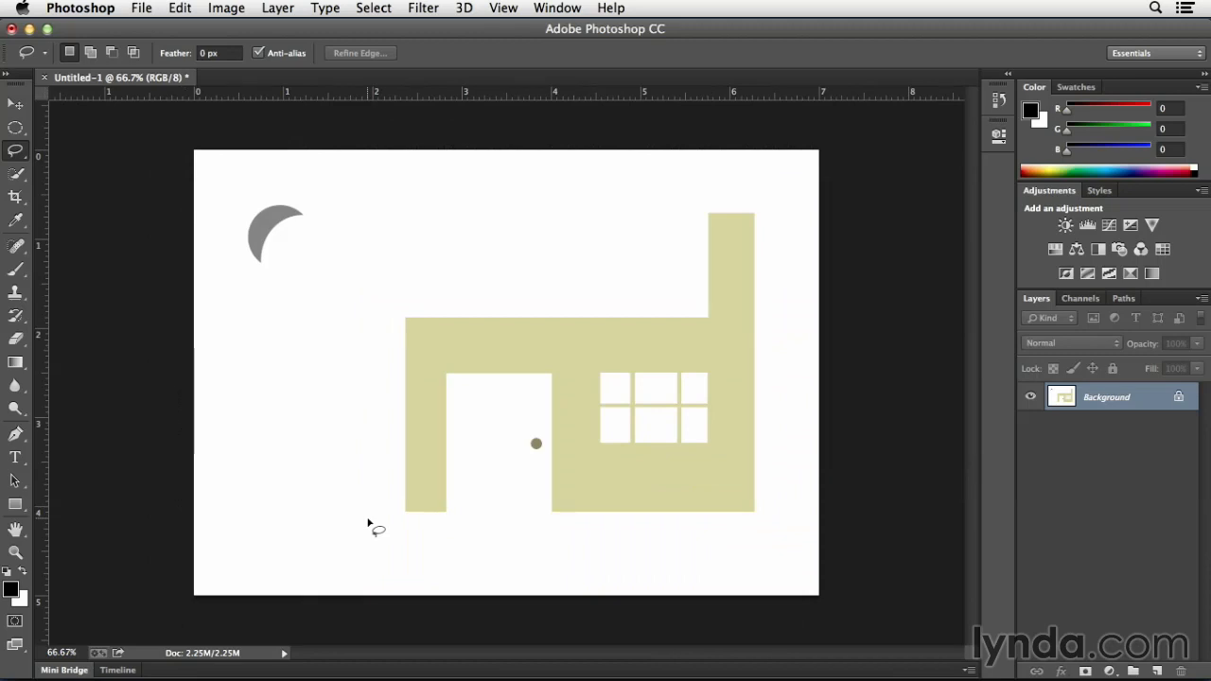
{"action": "key", "text": "Caps_Lock"}
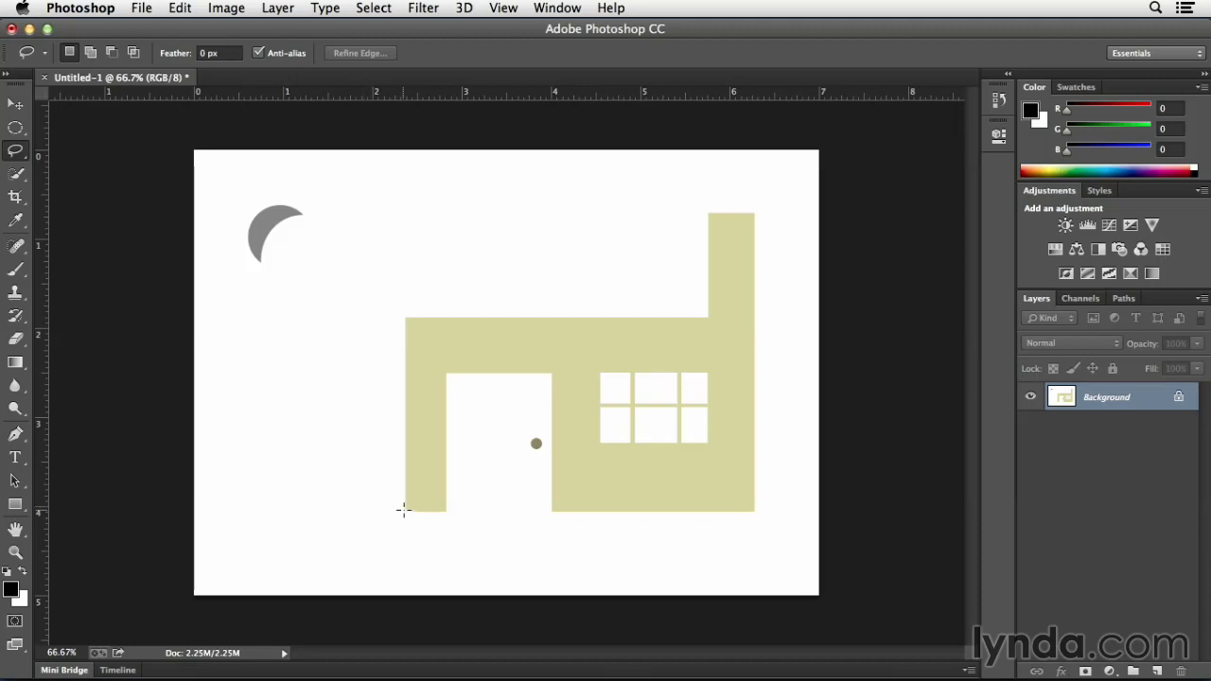
{"action": "mouse_move", "coordinate": [404, 511]}
{"action": "left_mouse_down"}
{"action": "mouse_move", "coordinate": [316, 497]}
{"action": "mouse_move", "coordinate": [171, 502]}
{"action": "mouse_move", "coordinate": [179, 619]}
{"action": "mouse_move", "coordinate": [822, 627]}
{"action": "mouse_move", "coordinate": [886, 580]}
{"action": "mouse_move", "coordinate": [886, 538]}
{"action": "mouse_move", "coordinate": [826, 496]}
{"action": "mouse_move", "coordinate": [755, 509]}
{"action": "left_mouse_up"}
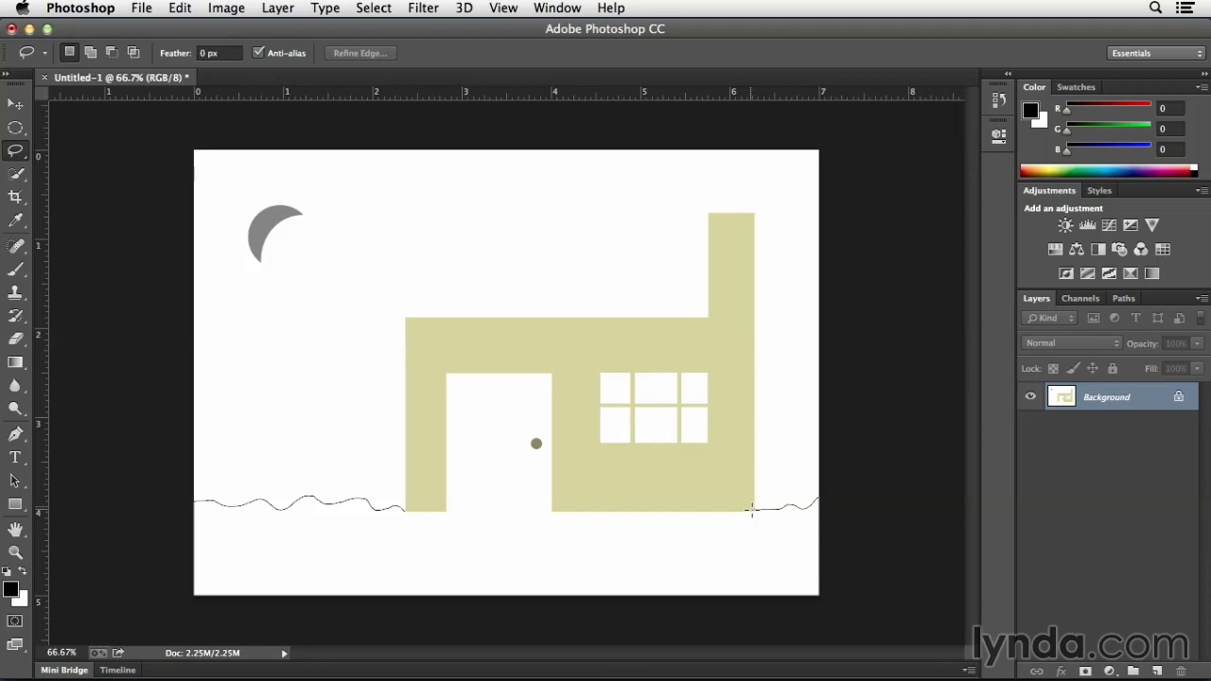
{"action": "left_click_drag", "start_coordinate": [752, 511], "coordinate": [757, 522]}
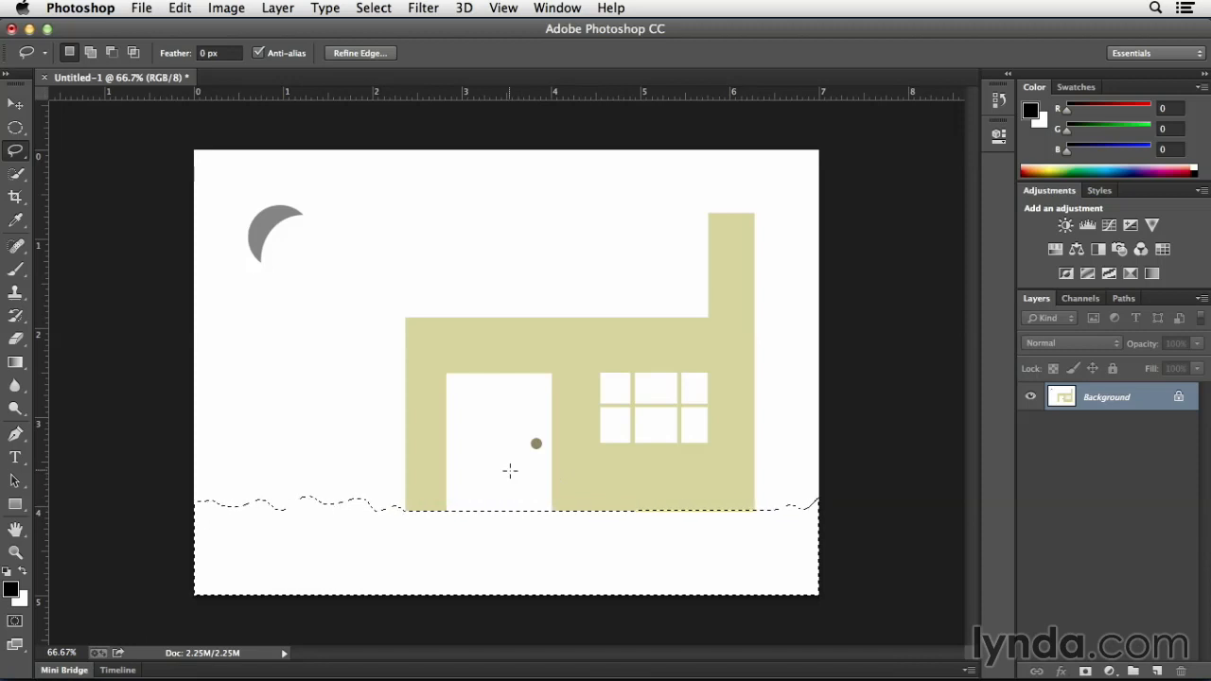
Step: Fill the ground selection with dark green 182b16 in Normal mode at 100% opacity, and deselect it
{"action": "key", "text": "shift+BackSpace"}
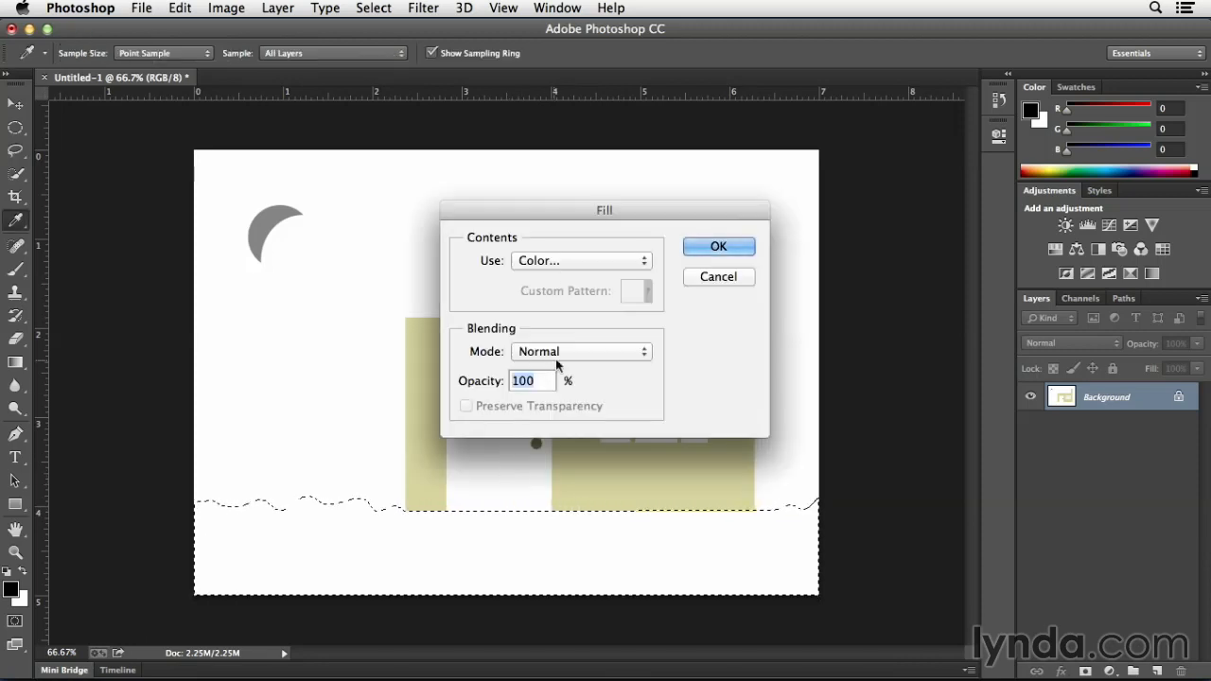
{"action": "left_click", "coordinate": [569, 260]}
{"action": "left_click", "coordinate": [569, 260]}
{"action": "left_click", "coordinate": [602, 273]}
{"action": "left_click_drag", "start_coordinate": [601, 273], "coordinate": [601, 262]}
{"action": "left_click_drag", "start_coordinate": [467, 274], "coordinate": [467, 295]}
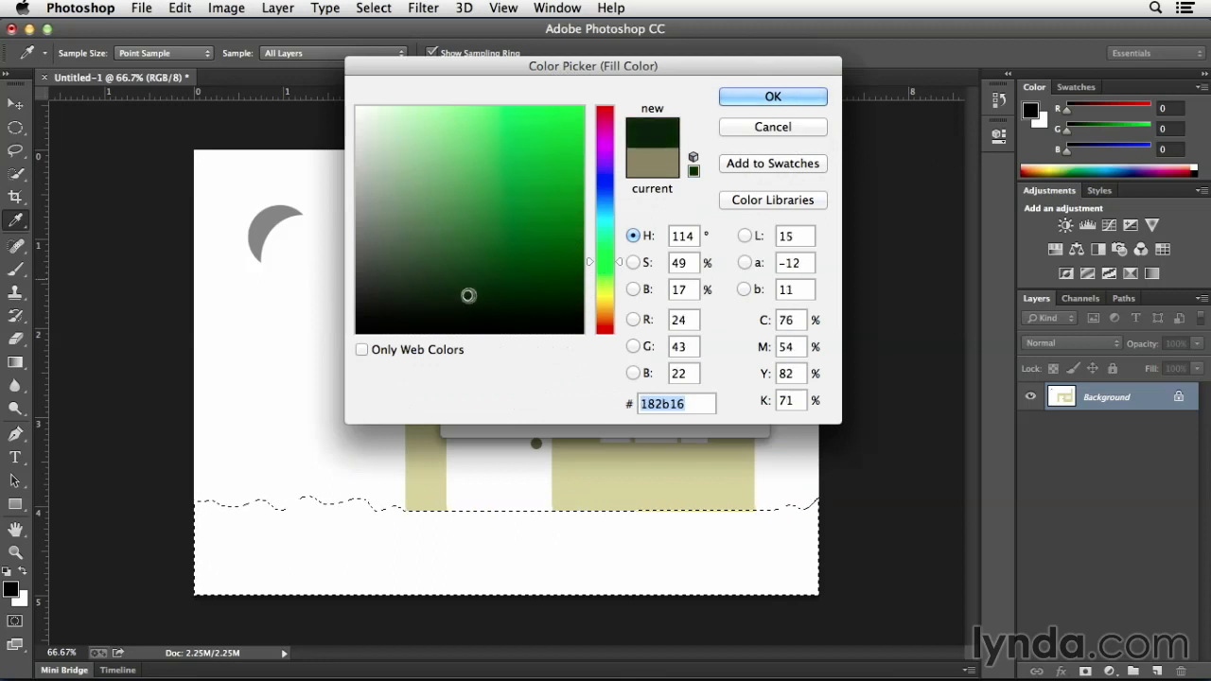
{"action": "left_click", "coordinate": [773, 97]}
{"action": "left_click", "coordinate": [735, 242]}
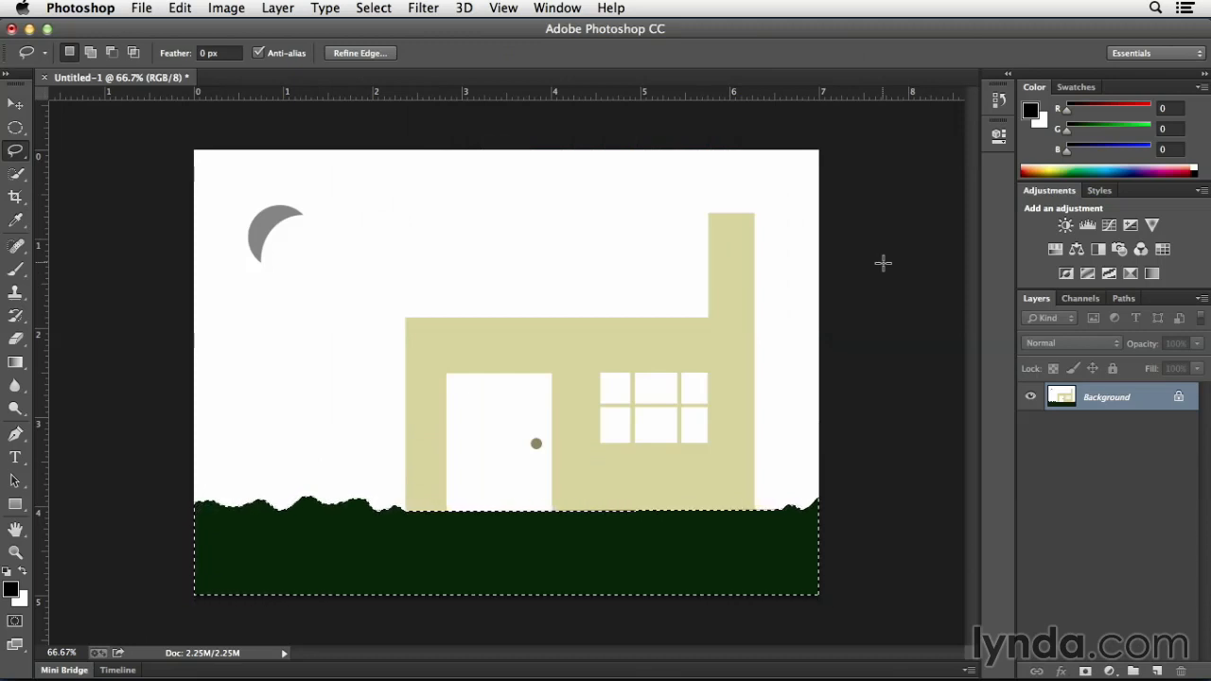
{"action": "key", "text": "ctrl+d"}
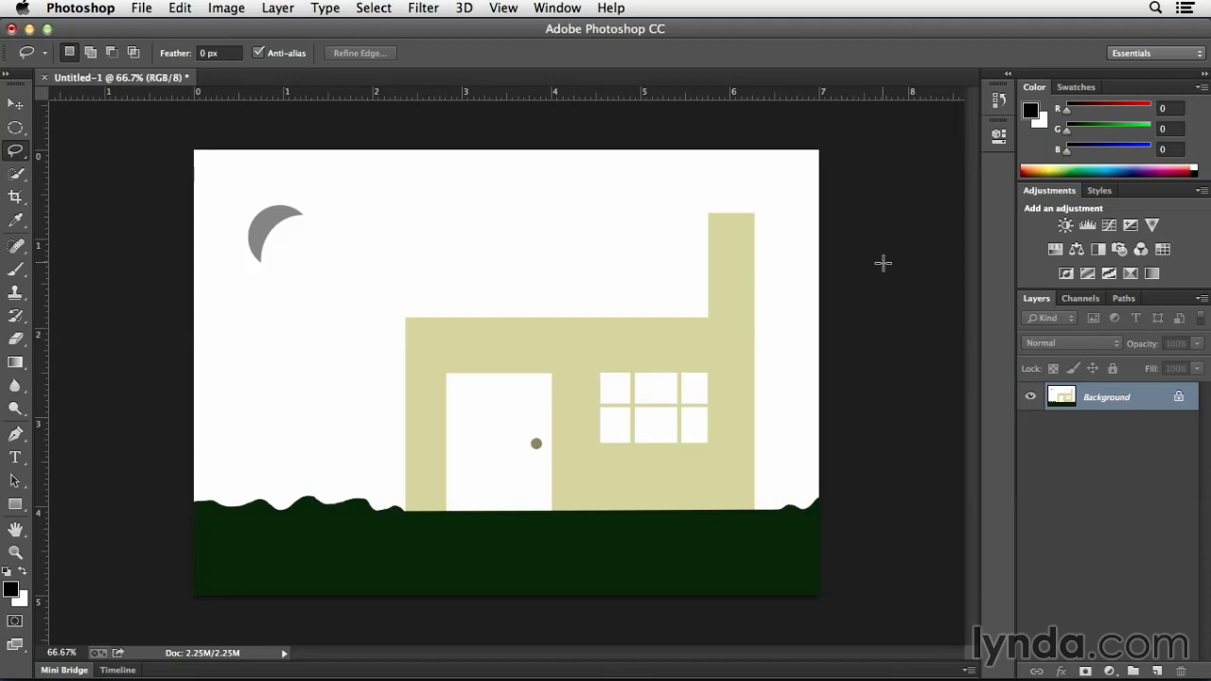
Step: Draw a practice zigzag selection across the sky and house with the Polygonal Lasso tool, and deselect it
{"action": "left_click_drag", "start_coordinate": [15, 155], "coordinate": [90, 171]}
{"action": "left_click", "coordinate": [281, 364]}
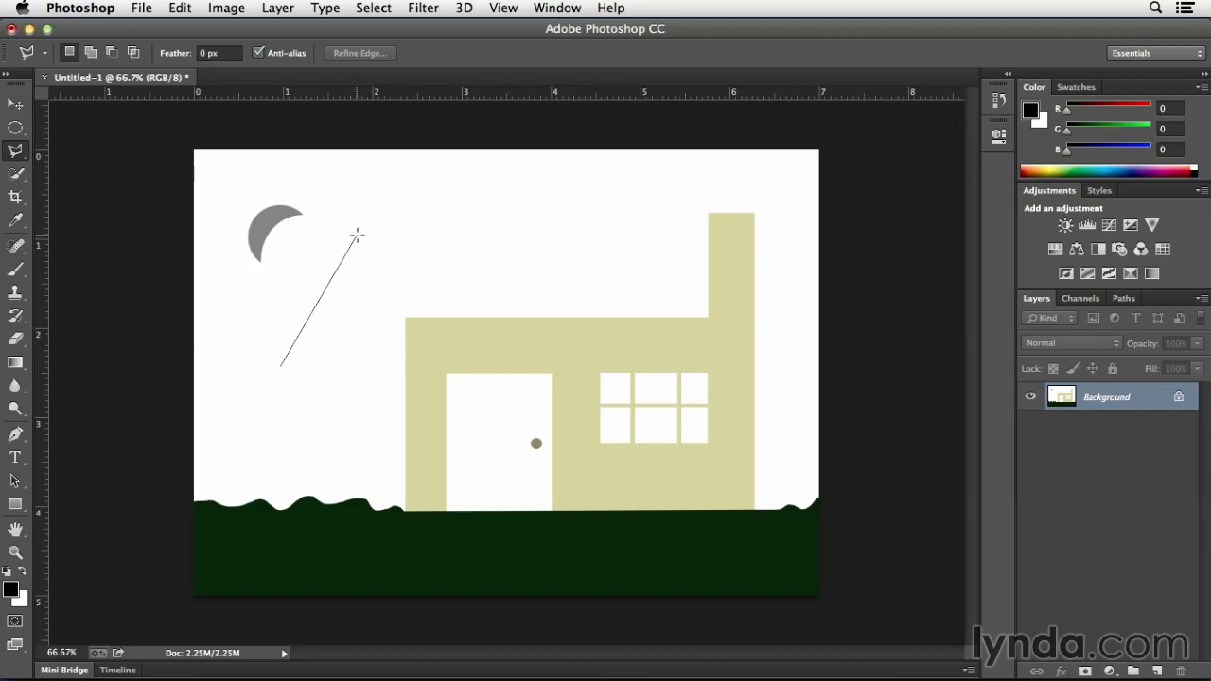
{"action": "left_click", "coordinate": [348, 235]}
{"action": "left_click", "coordinate": [406, 332]}
{"action": "left_click", "coordinate": [480, 223]}
{"action": "left_click", "coordinate": [509, 357]}
{"action": "left_click", "coordinate": [636, 213]}
{"action": "left_click", "coordinate": [632, 357]}
{"action": "left_click", "coordinate": [269, 448]}
{"action": "left_click", "coordinate": [245, 358]}
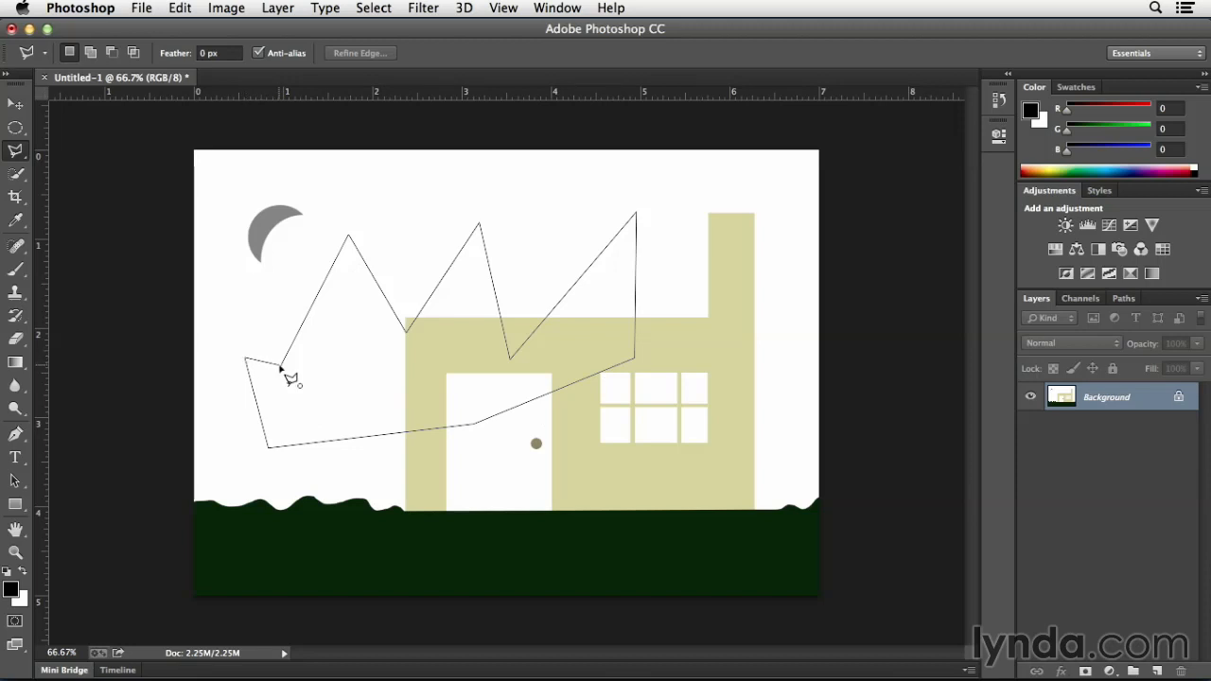
{"action": "left_click", "coordinate": [288, 376]}
{"action": "left_click", "coordinate": [291, 378]}
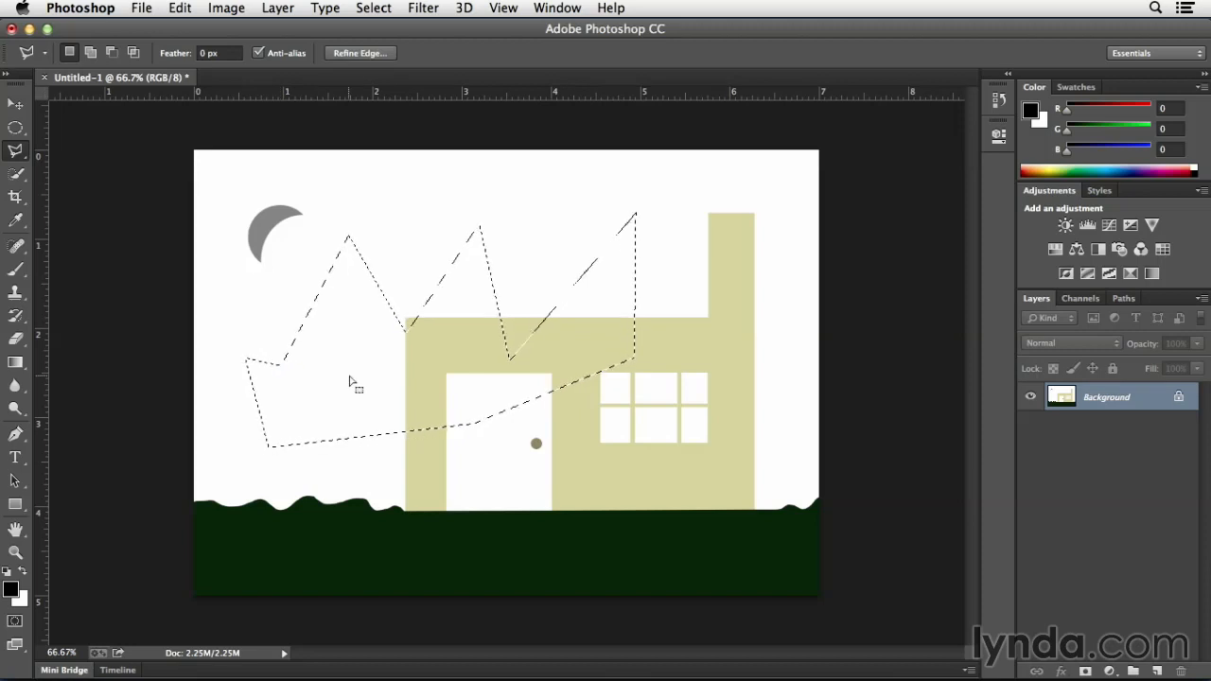
{"action": "key", "text": "super+d"}
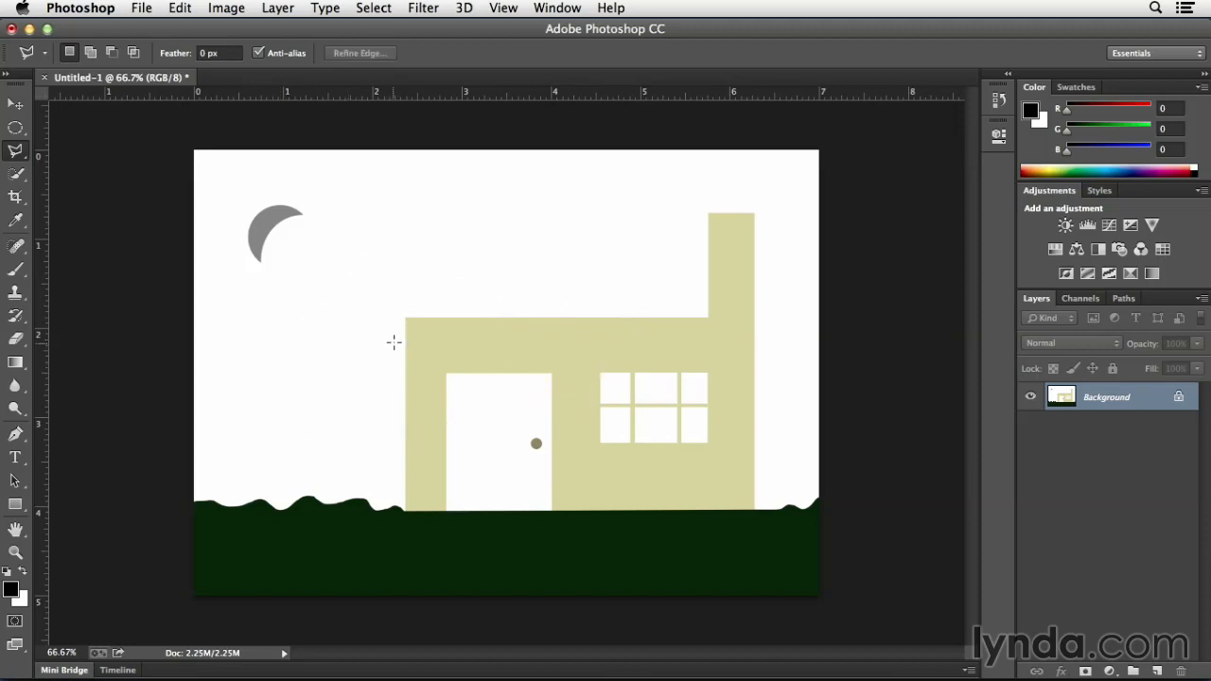
Step: Outline a triangular roof selection about 5 by 1.6 inches with the Polygonal Lasso, its base overhanging both sides of the house's top edge
{"action": "left_click", "coordinate": [489, 178]}
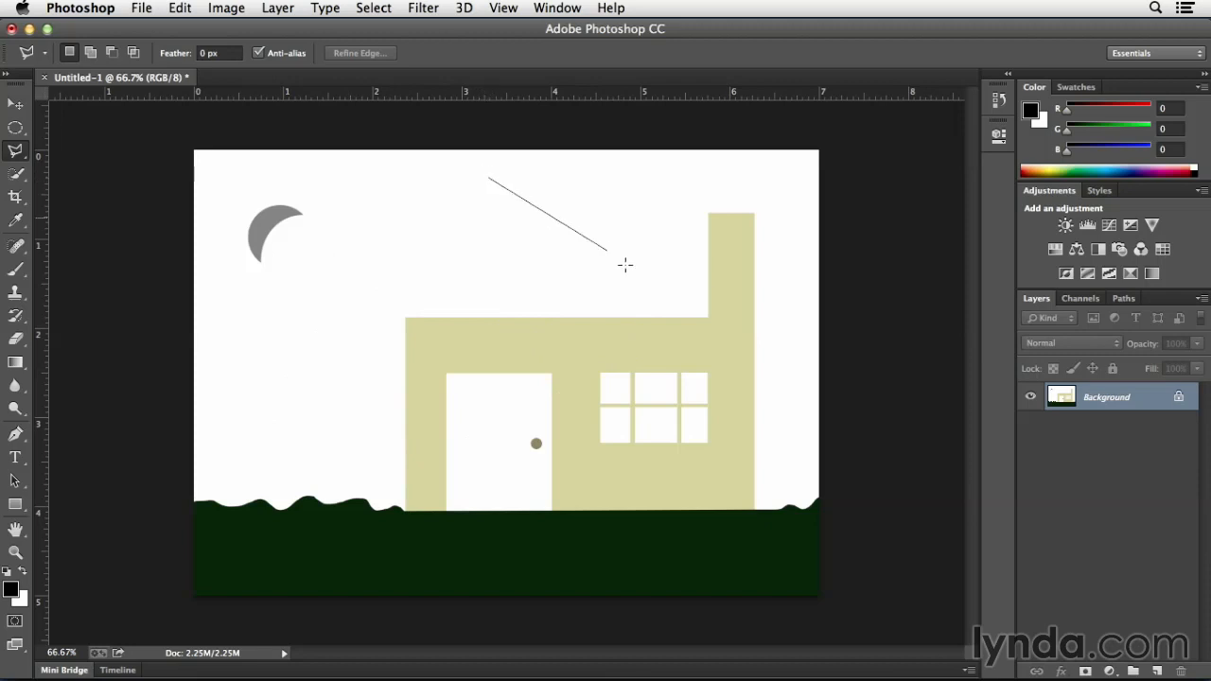
{"action": "left_click", "coordinate": [795, 320]}
{"action": "left_click", "coordinate": [412, 320]}
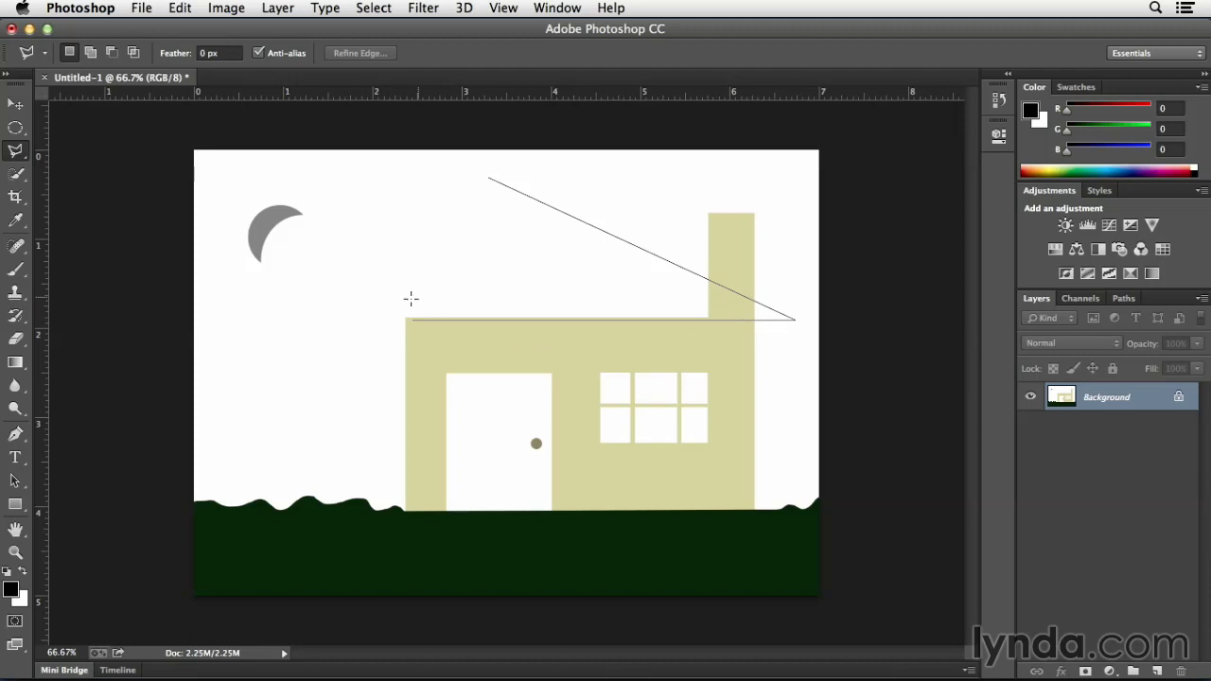
{"action": "left_click", "coordinate": [349, 319]}
{"action": "double_click", "coordinate": [350, 321]}
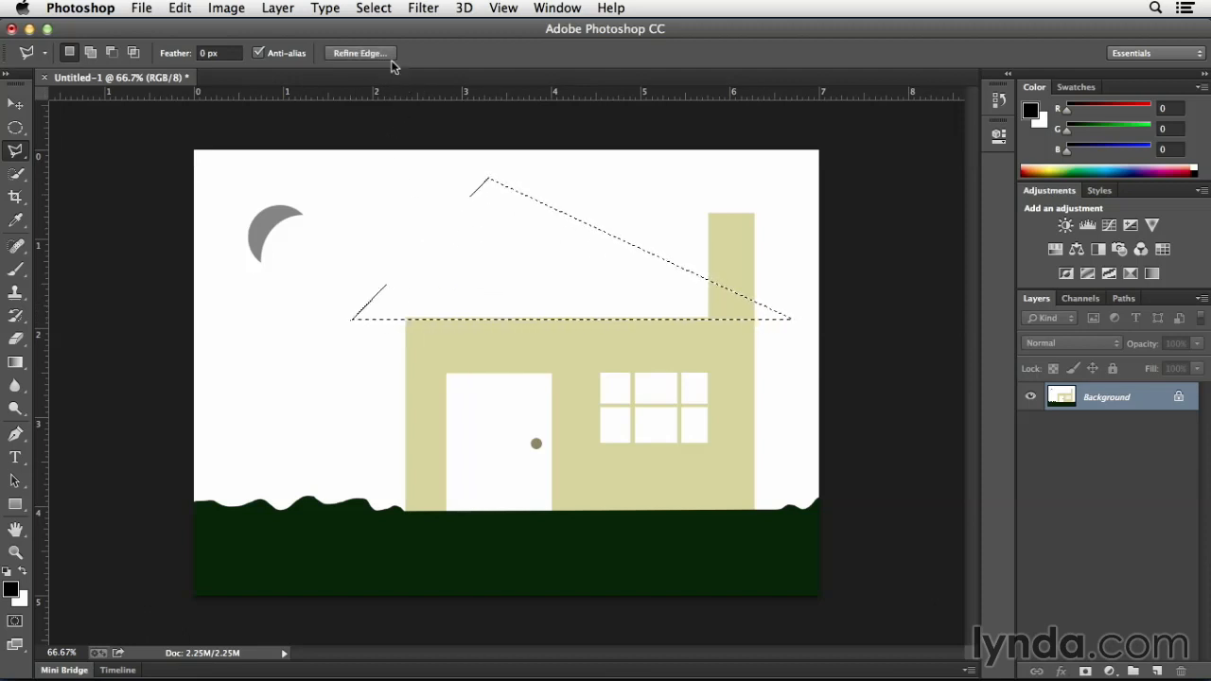
{"action": "left_click", "coordinate": [389, 9]}
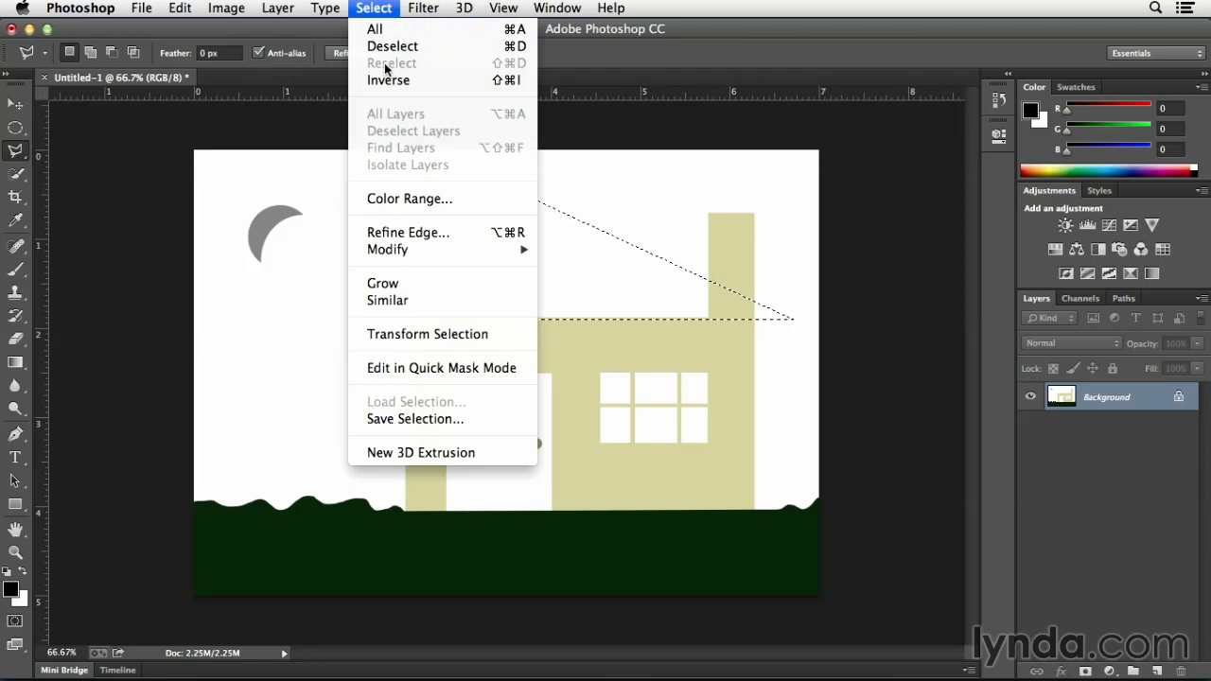
{"action": "left_click", "coordinate": [385, 10]}
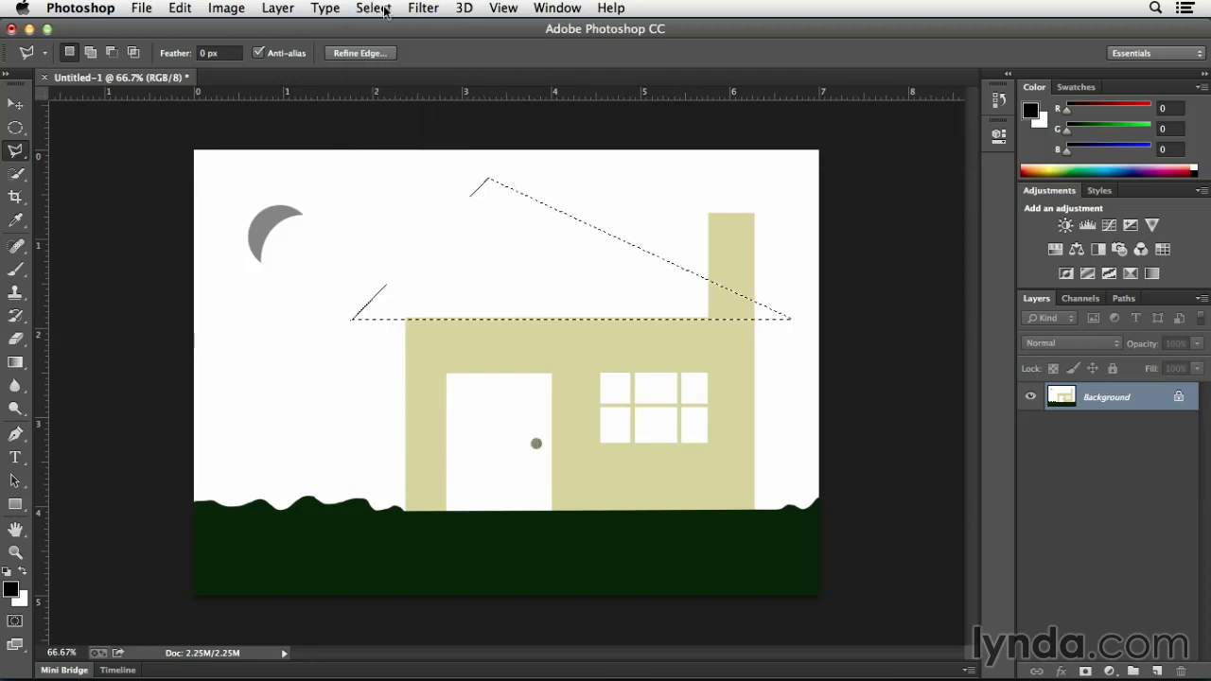
Step: Fill the roof selection with dark brown 392809 and deselect it
{"action": "key", "text": "shift+F5"}
{"action": "left_click", "coordinate": [586, 265]}
{"action": "left_click", "coordinate": [587, 268]}
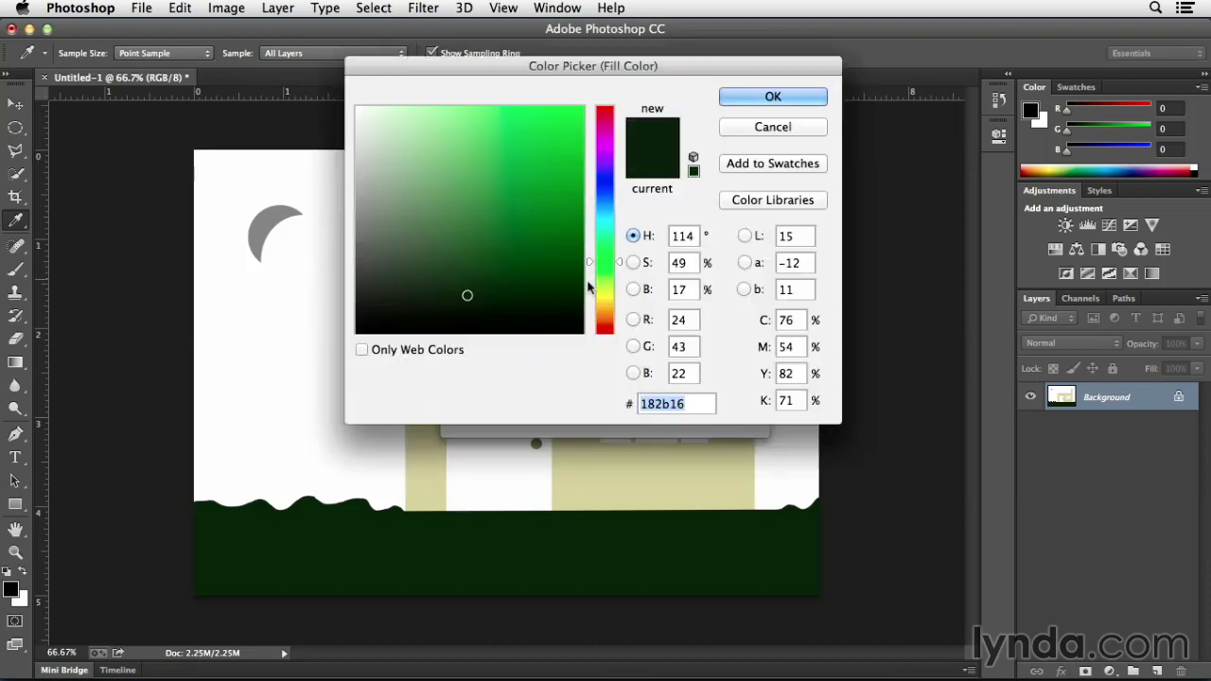
{"action": "left_click_drag", "start_coordinate": [603, 312], "coordinate": [603, 308]}
{"action": "left_click_drag", "start_coordinate": [507, 294], "coordinate": [546, 283]}
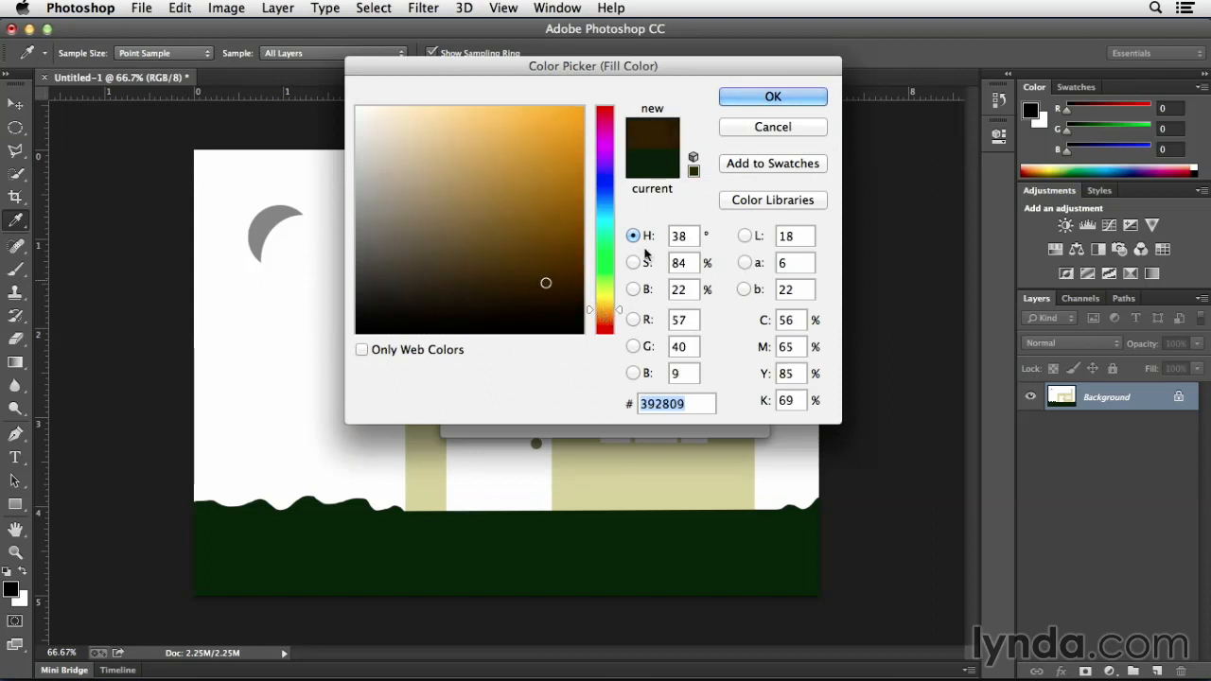
{"action": "left_click", "coordinate": [763, 97]}
{"action": "left_click", "coordinate": [717, 246]}
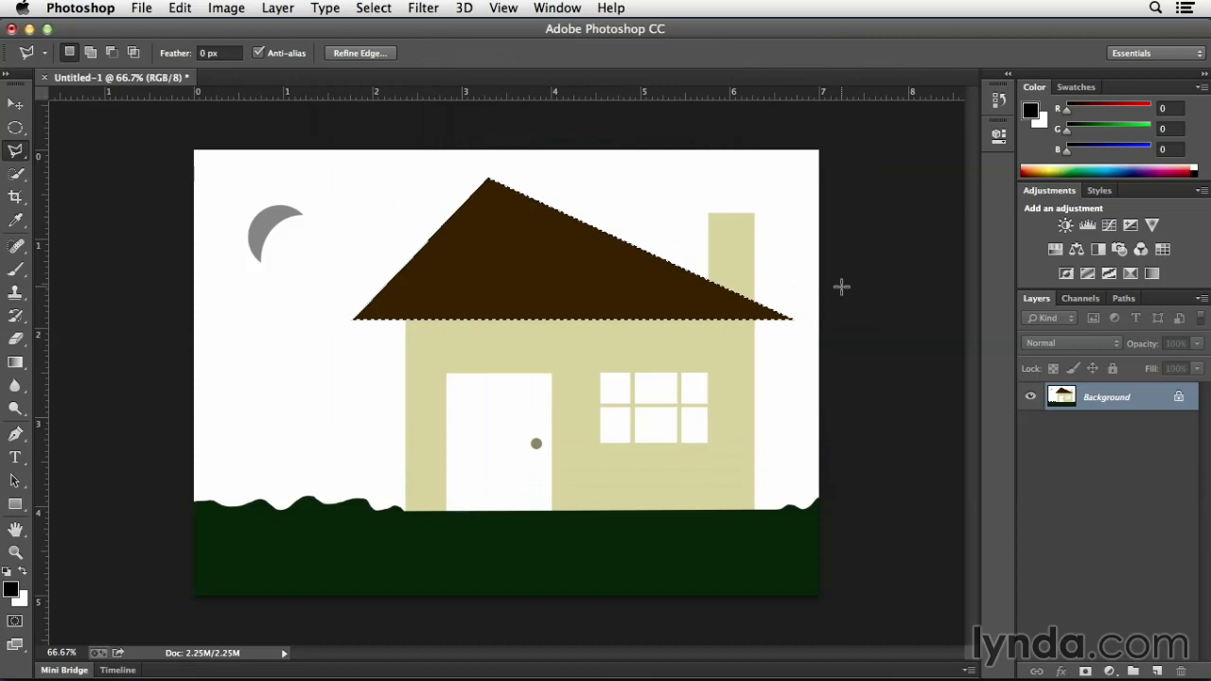
{"action": "key", "text": "ctrl+d"}
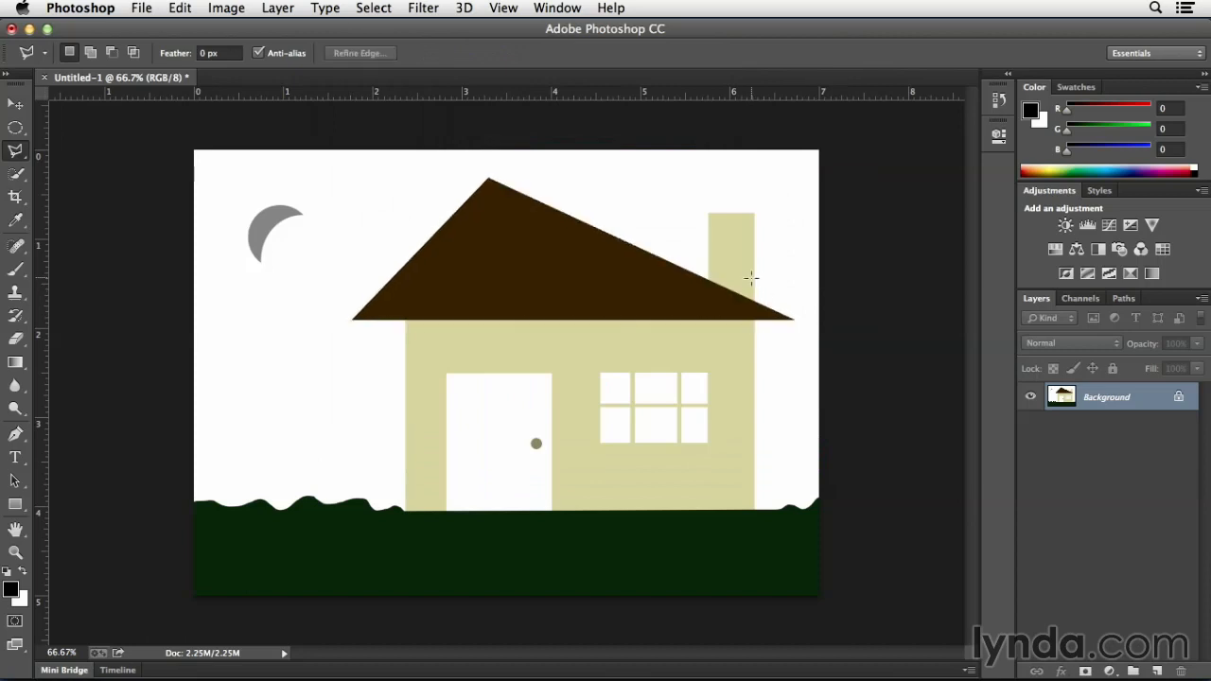